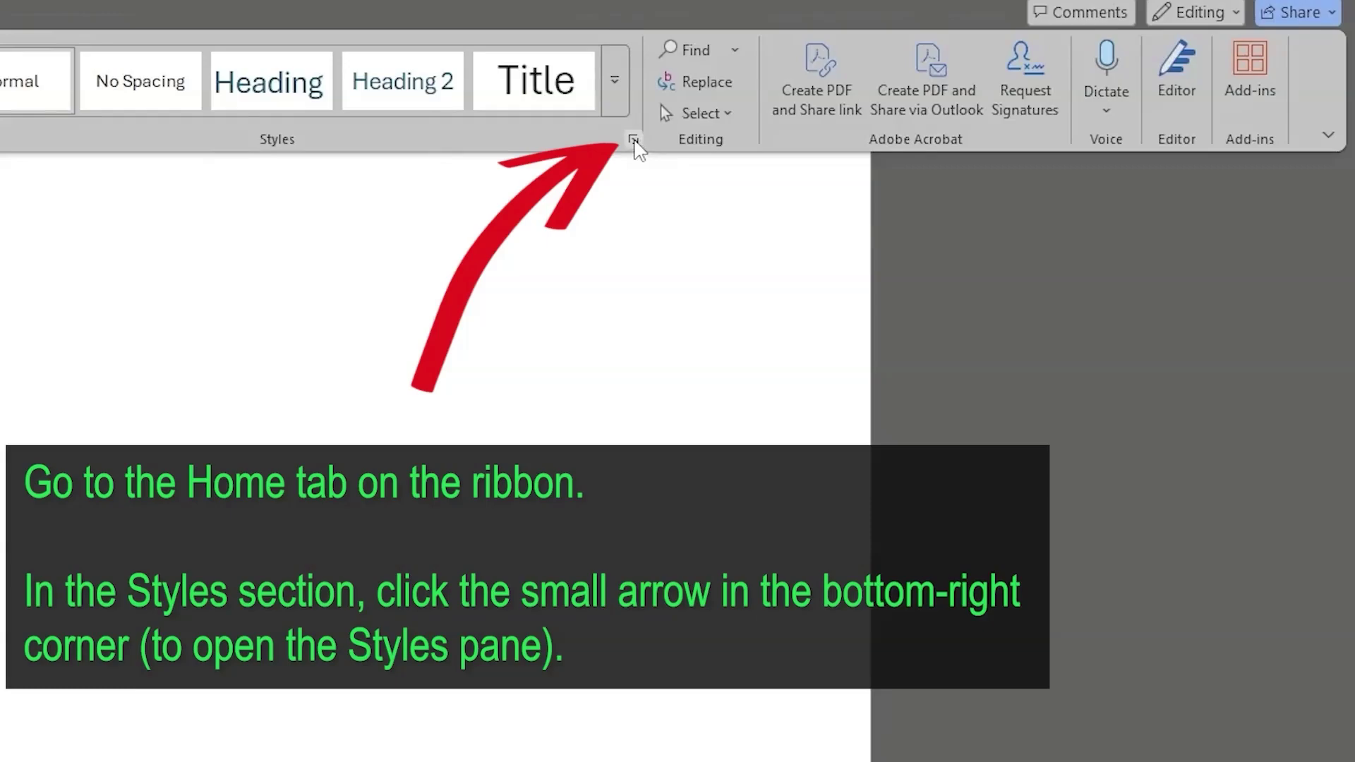
Open the Styles pane and select the 'Chapter 1' title text
click(635, 139)
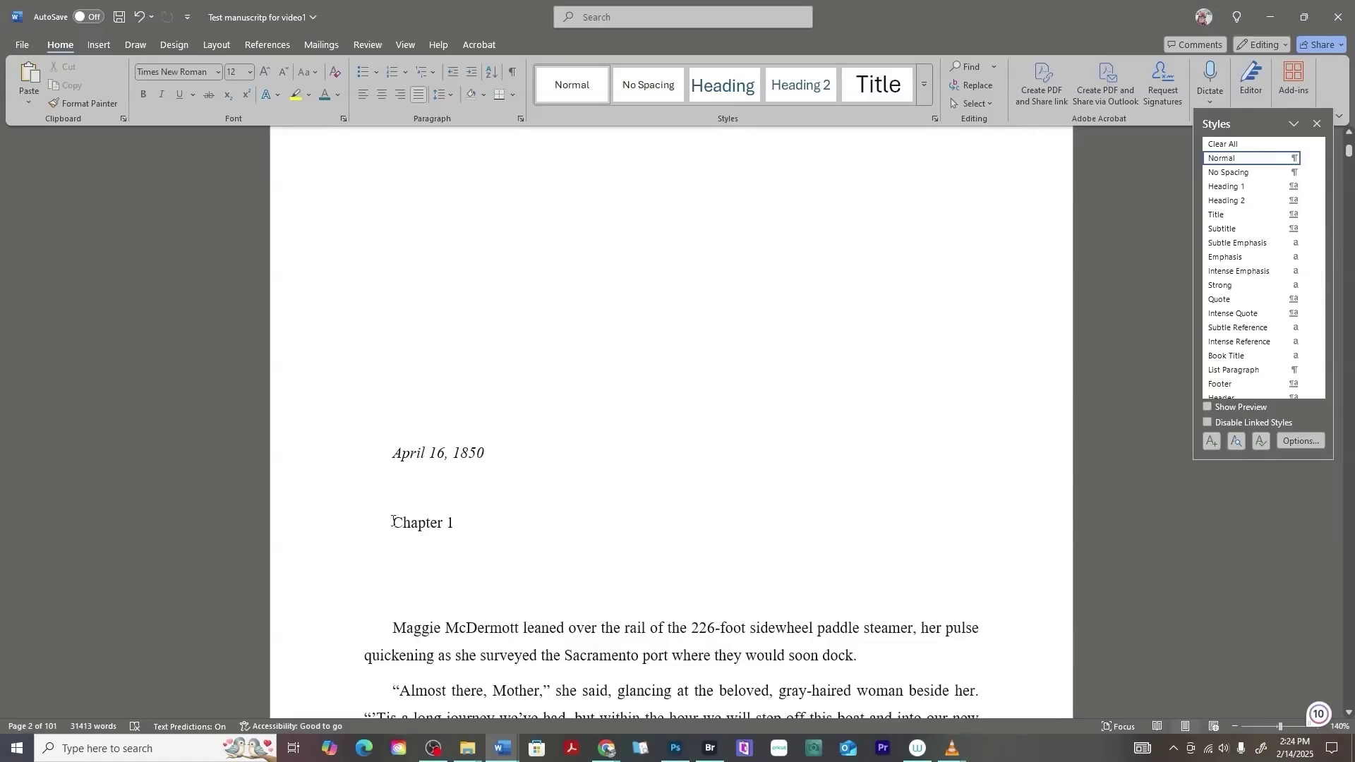
drag(393, 521, 451, 531)
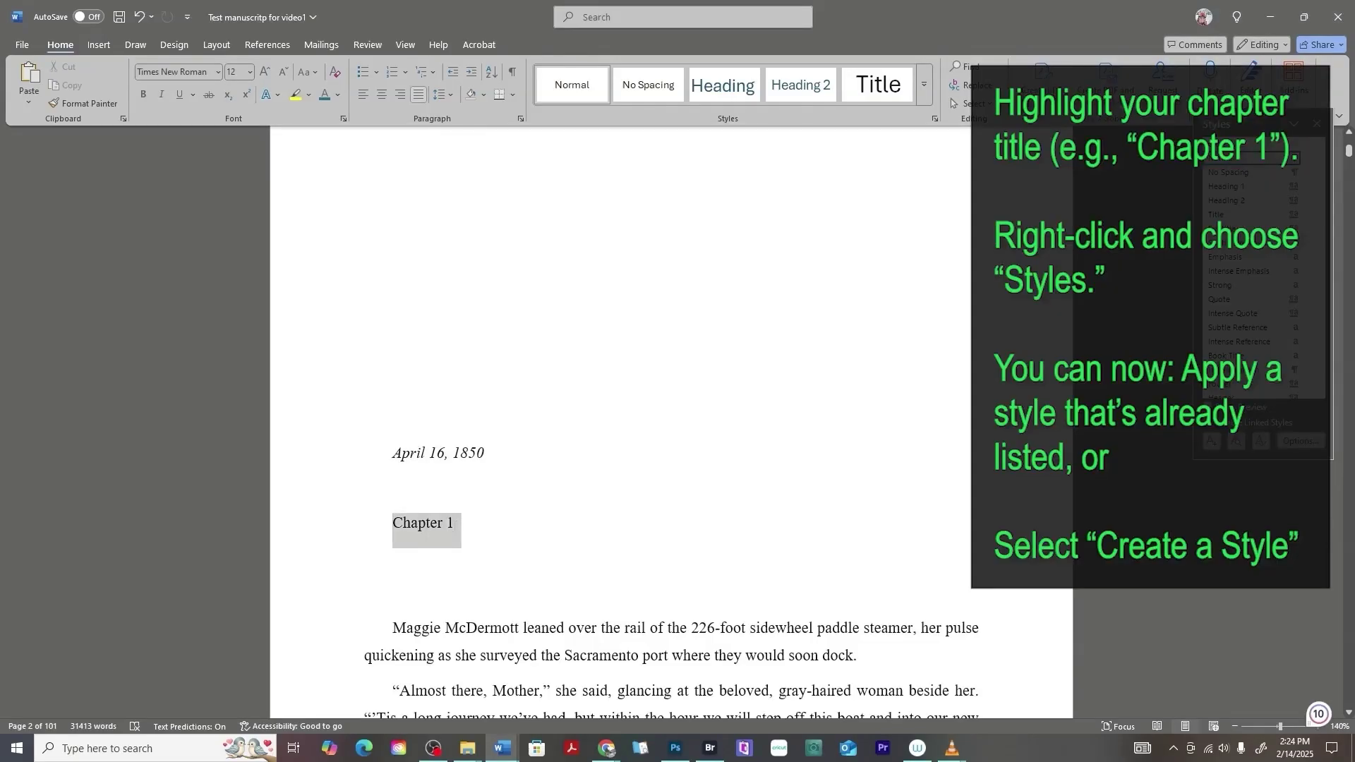
Bring up the style gallery for the selected Chapter 1 title from its right-click toolbar
right_click(436, 528)
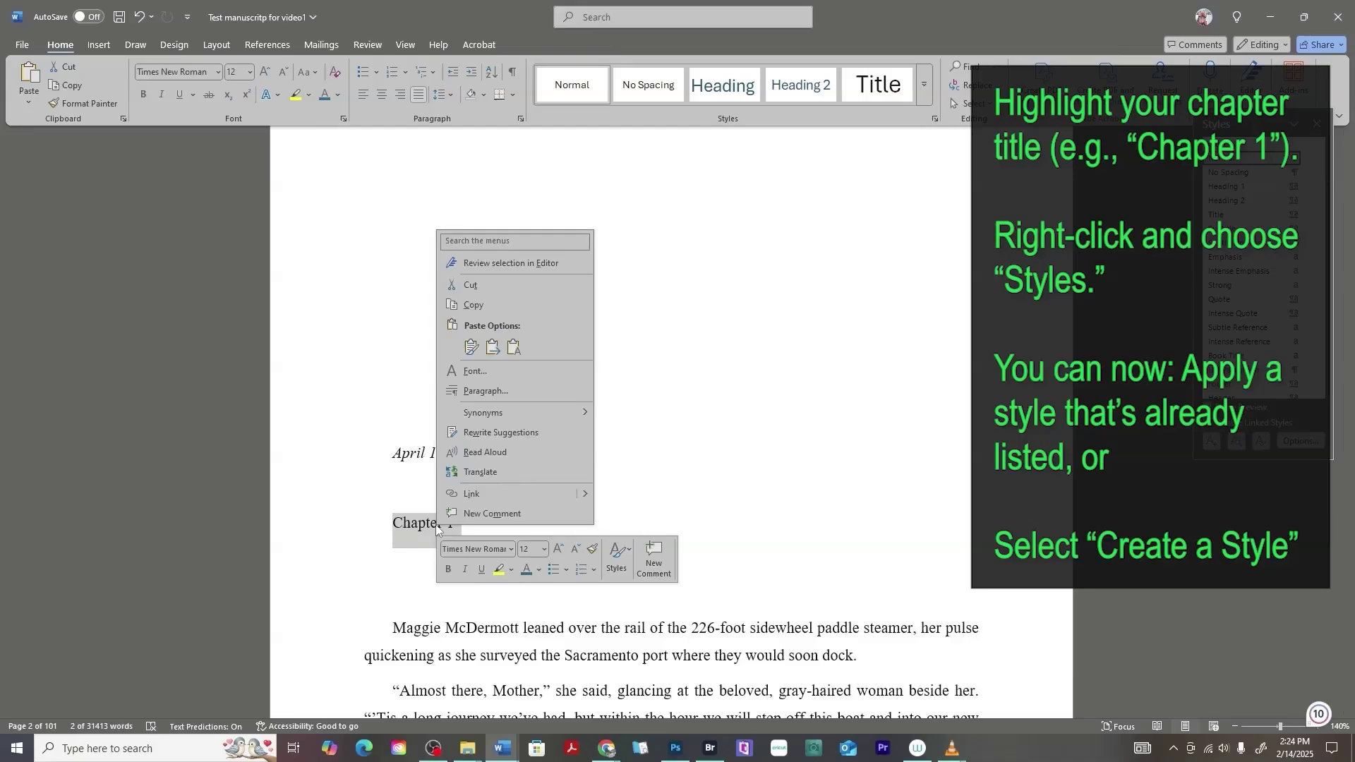
click(620, 570)
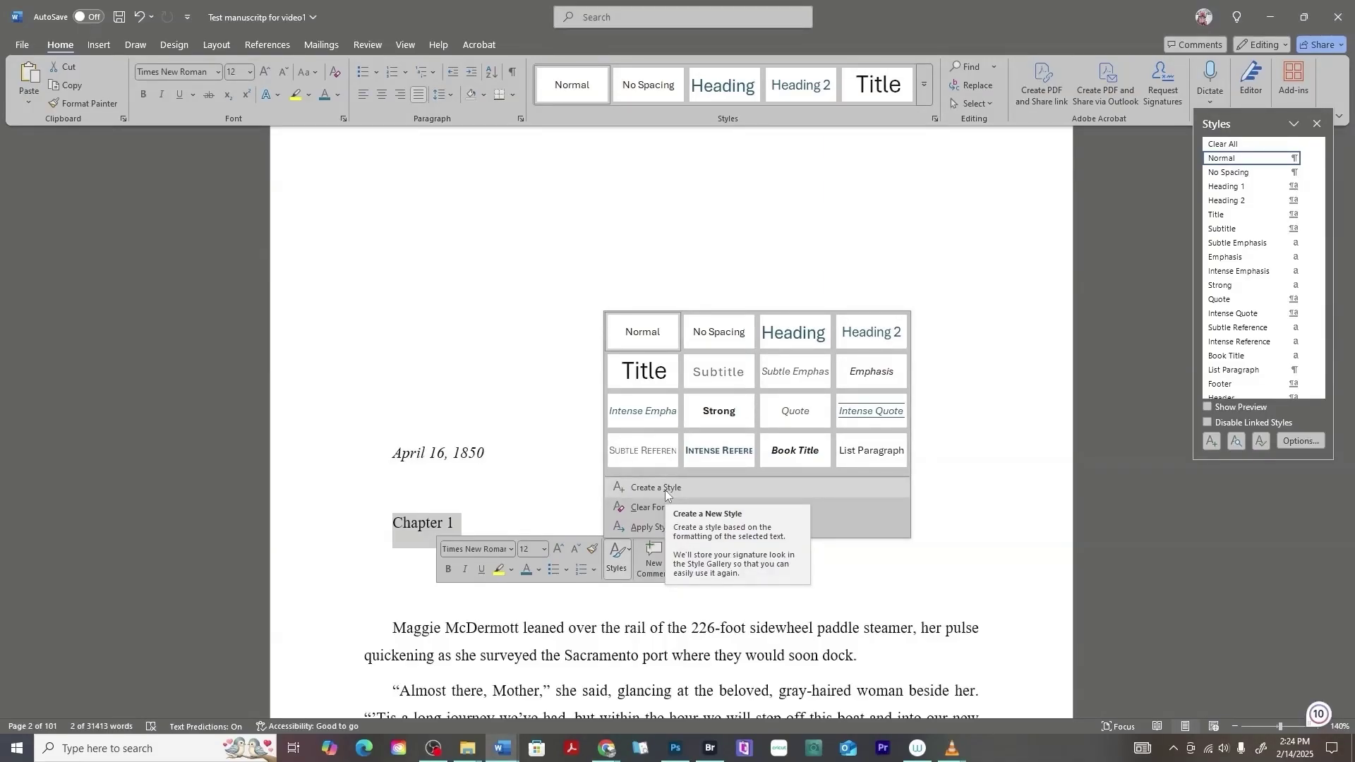
Create a style named TOC from the title: Times New Roman, 16 pt, centered, Automatic colour
click(665, 488)
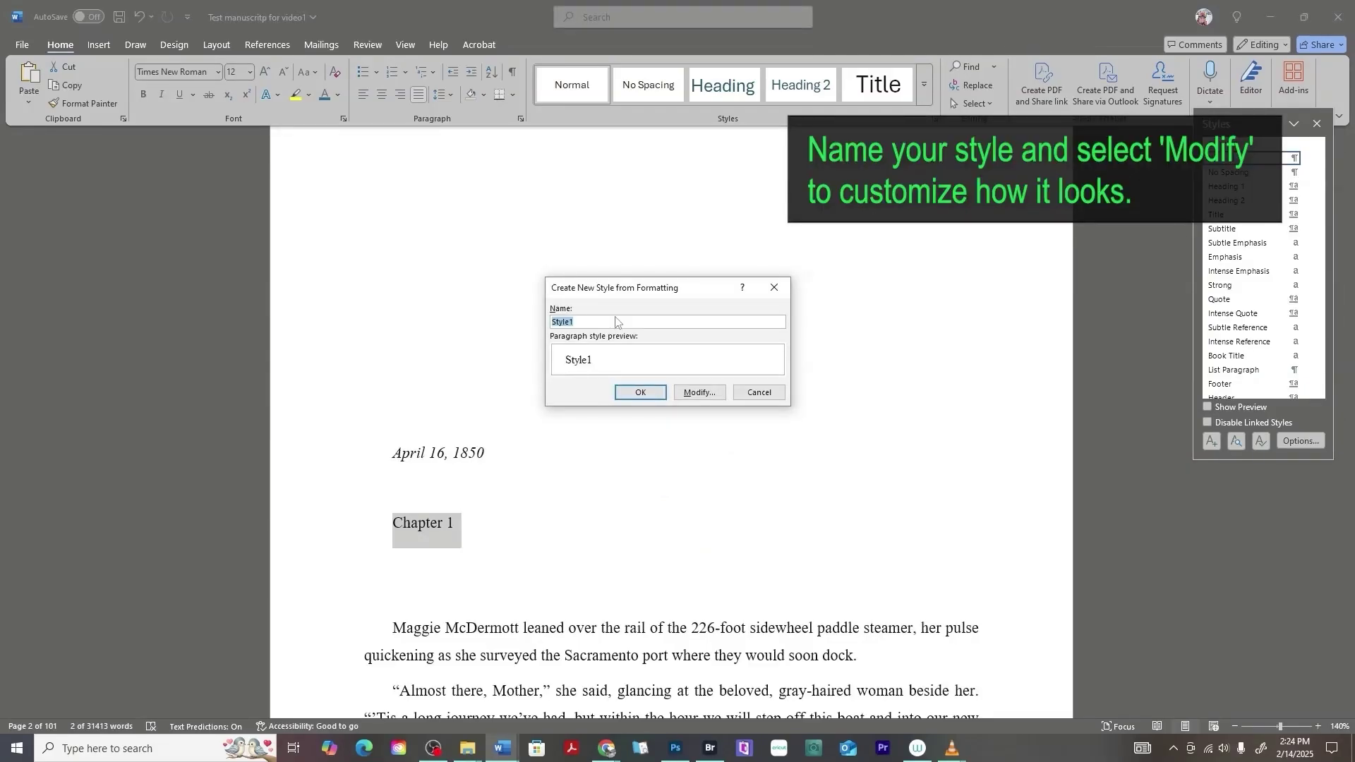
text(TOC)
click(700, 392)
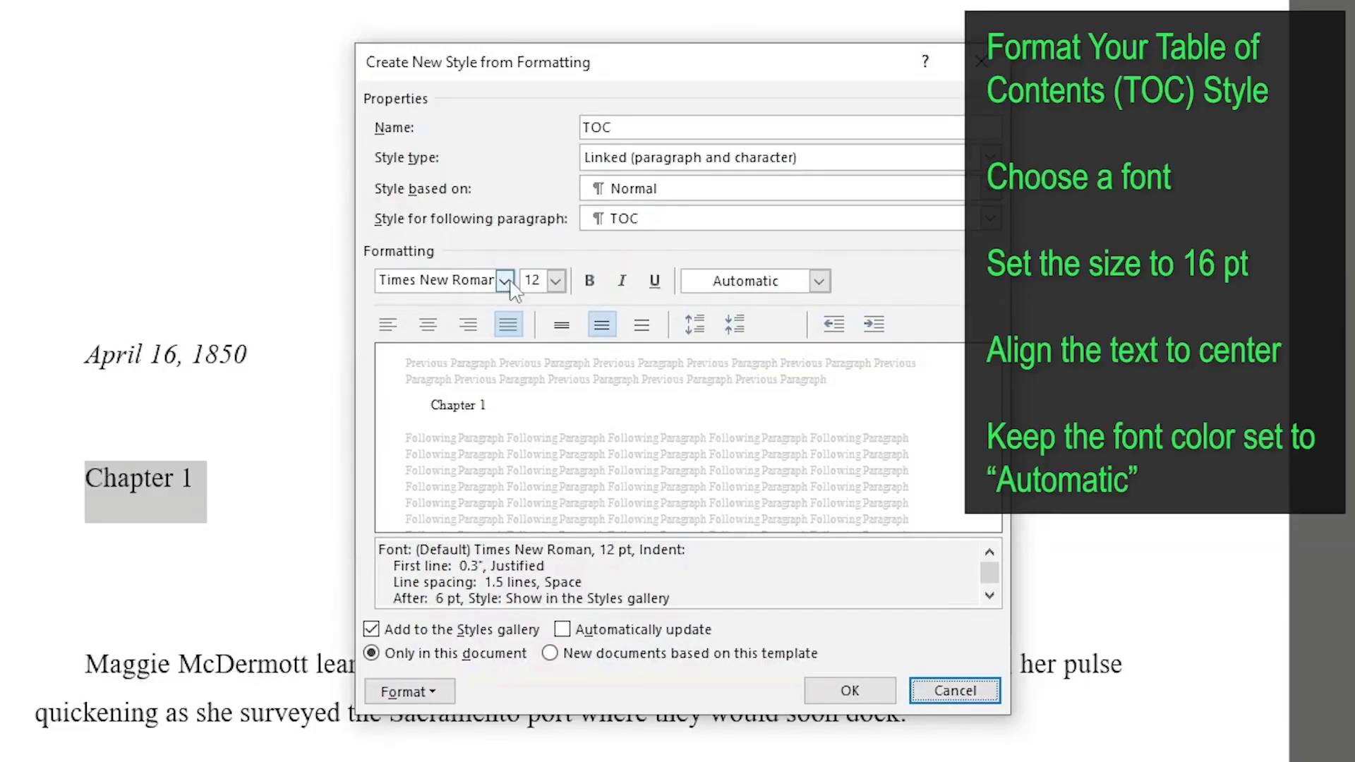
click(429, 326)
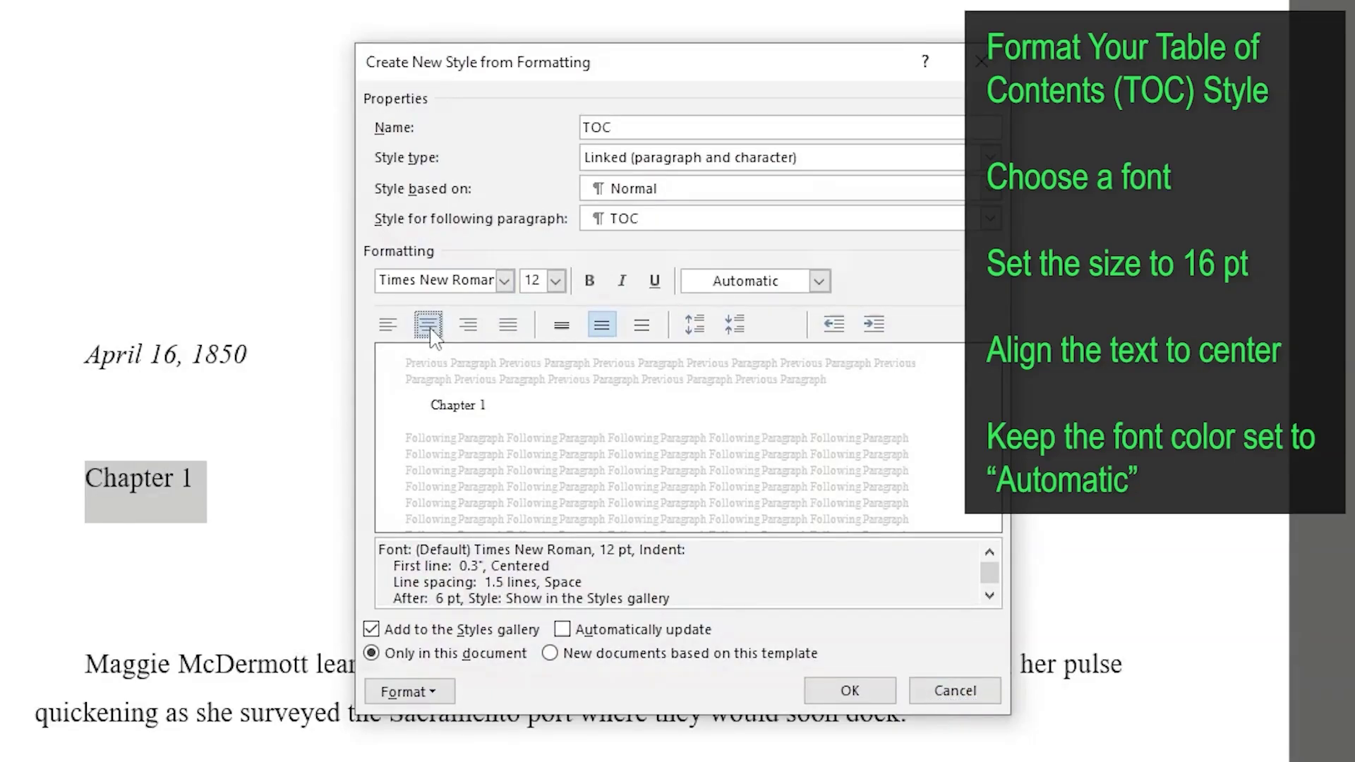
click(556, 280)
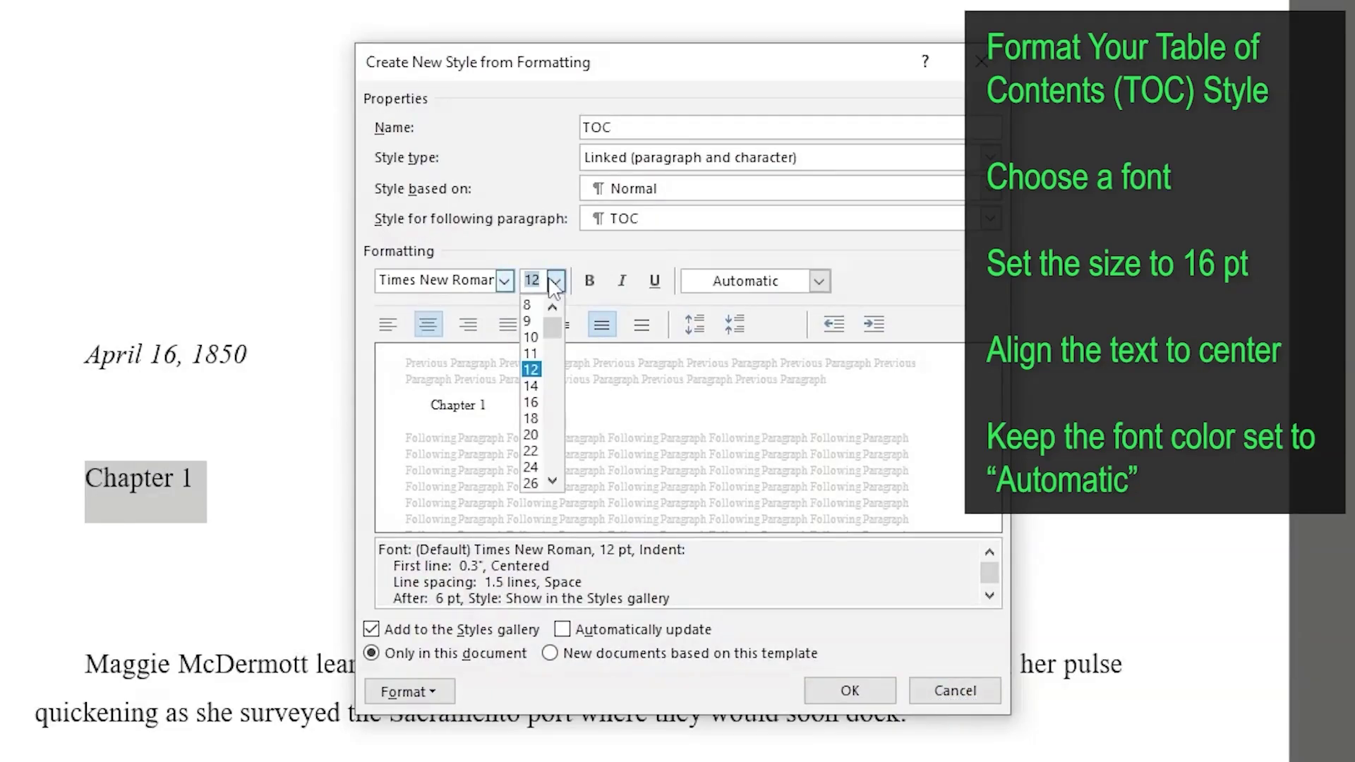
click(536, 408)
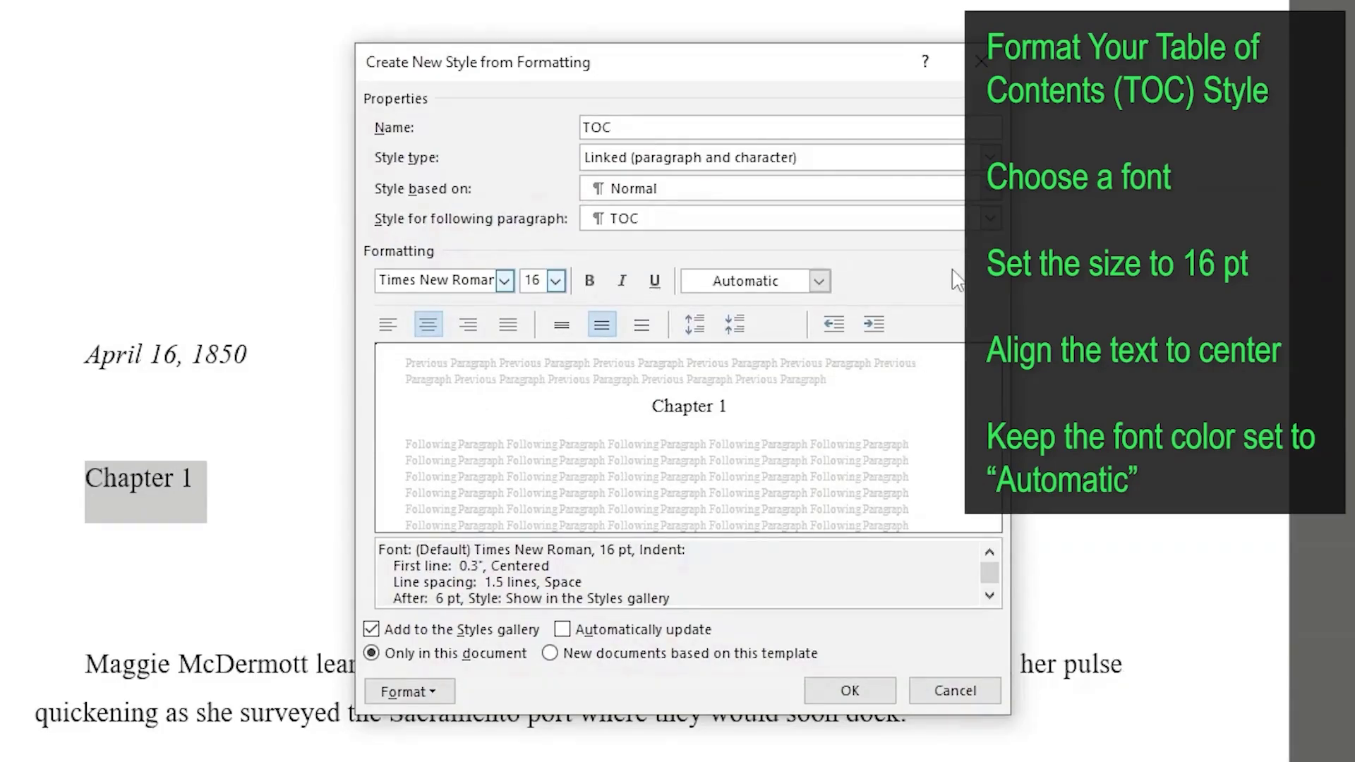
key(Tab)
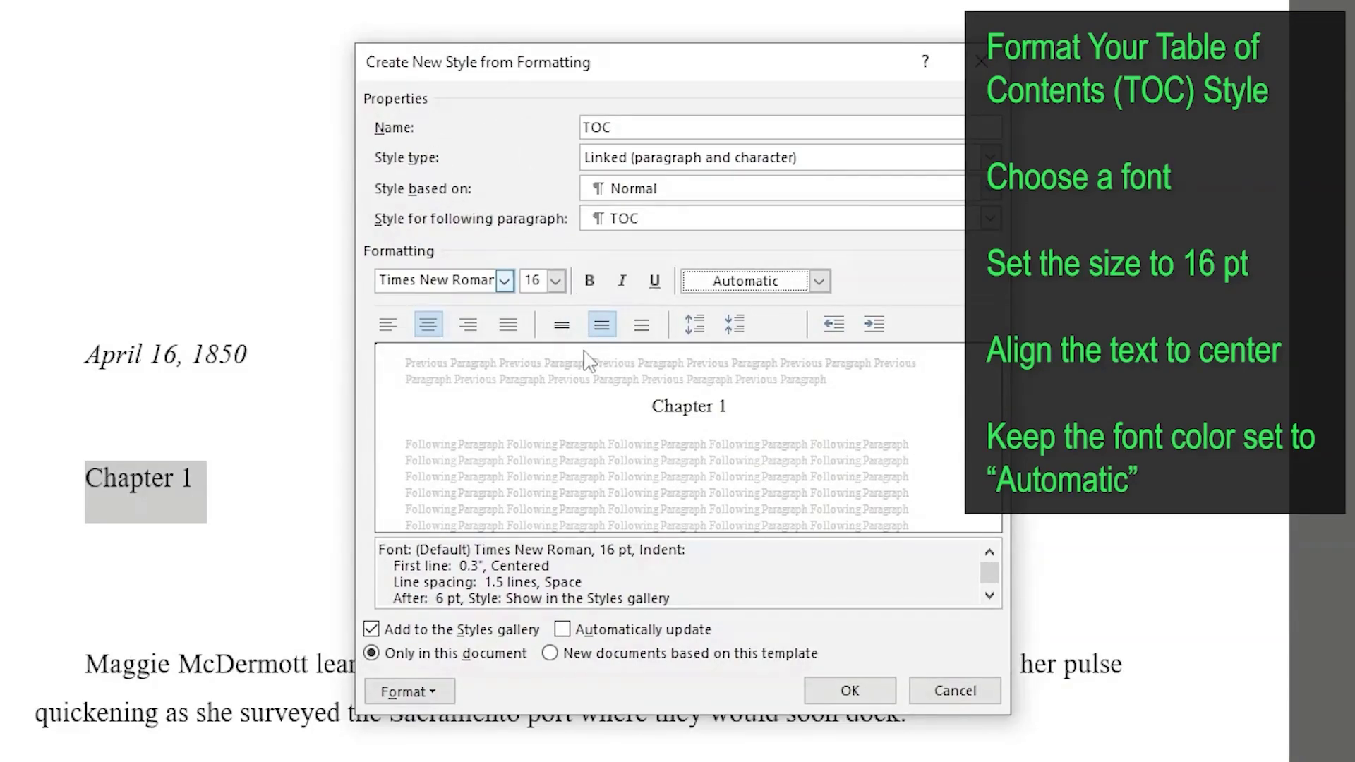
Save the TOC style on Chapter 1 and apply it to the Chapter 2 title as well
click(872, 696)
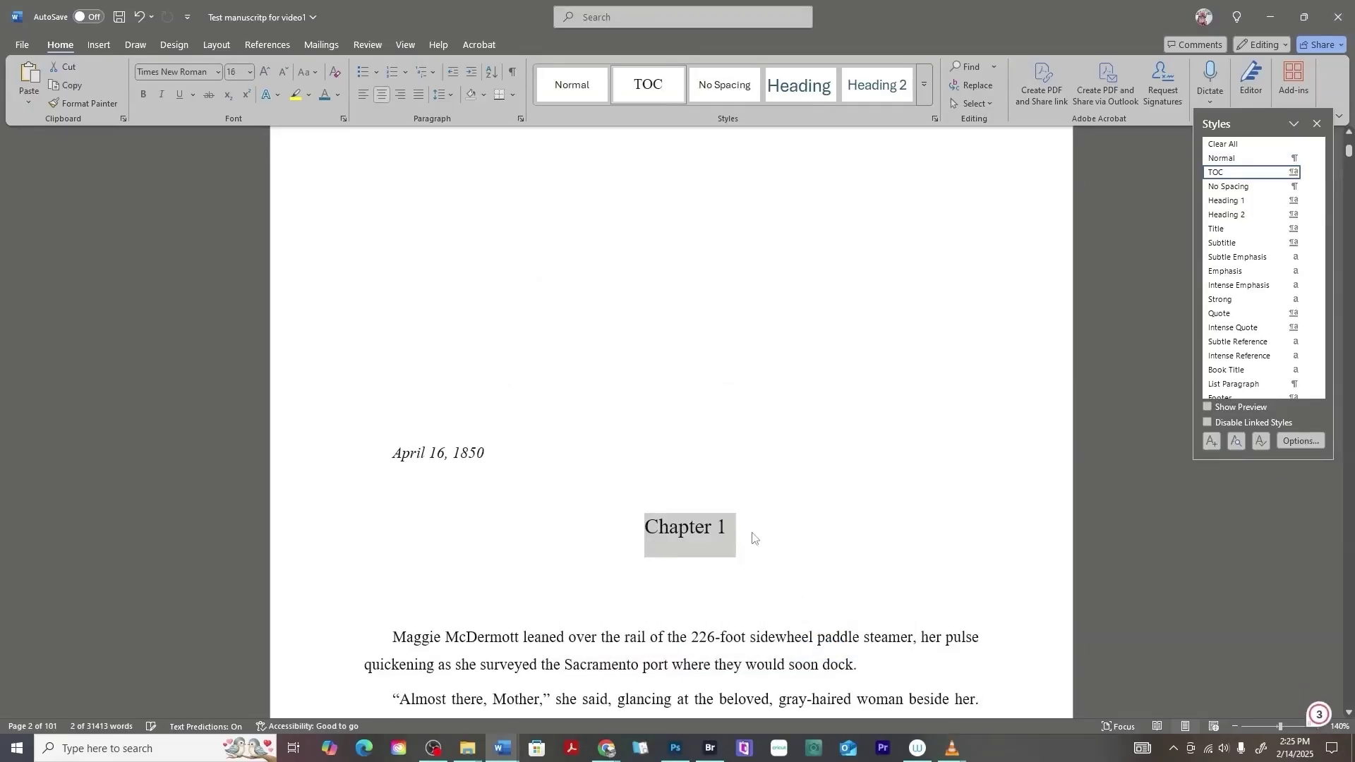
click(752, 539)
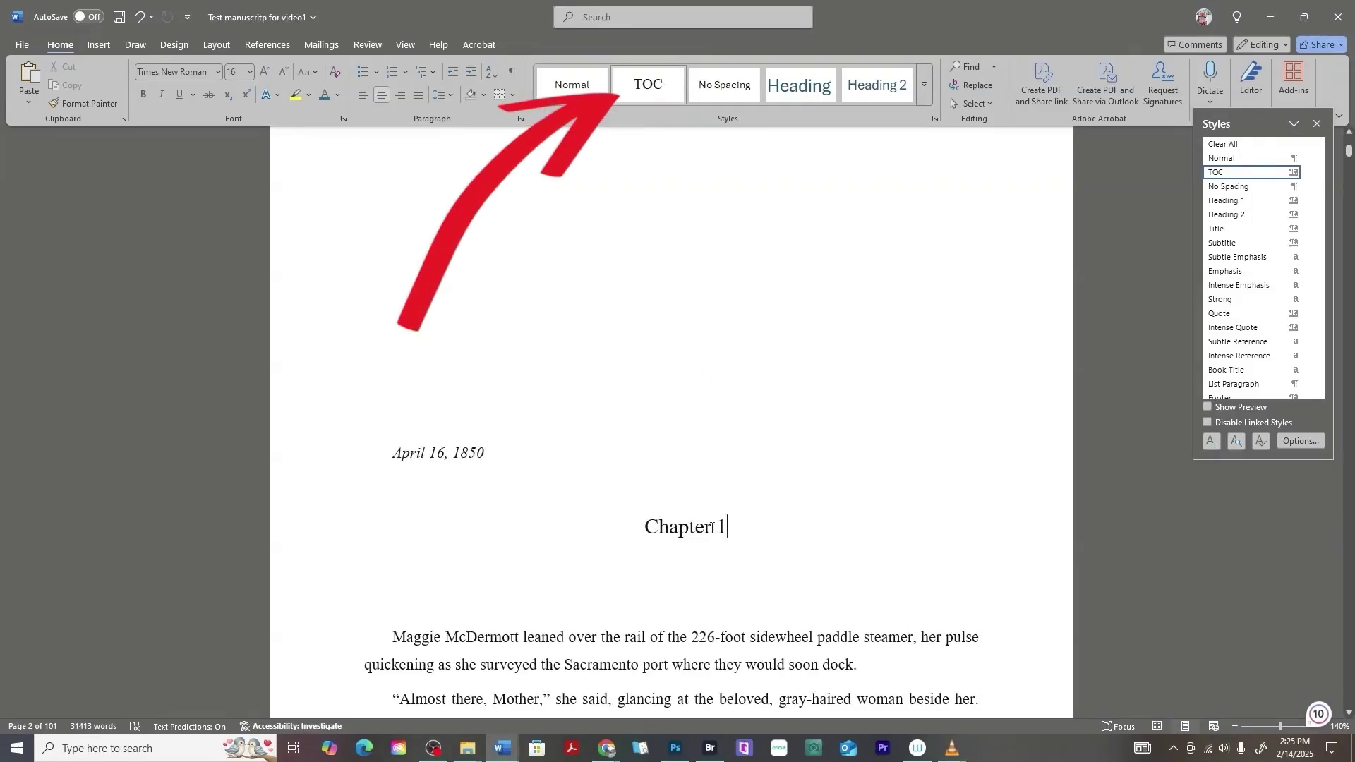
scroll(711, 527, down, 15)
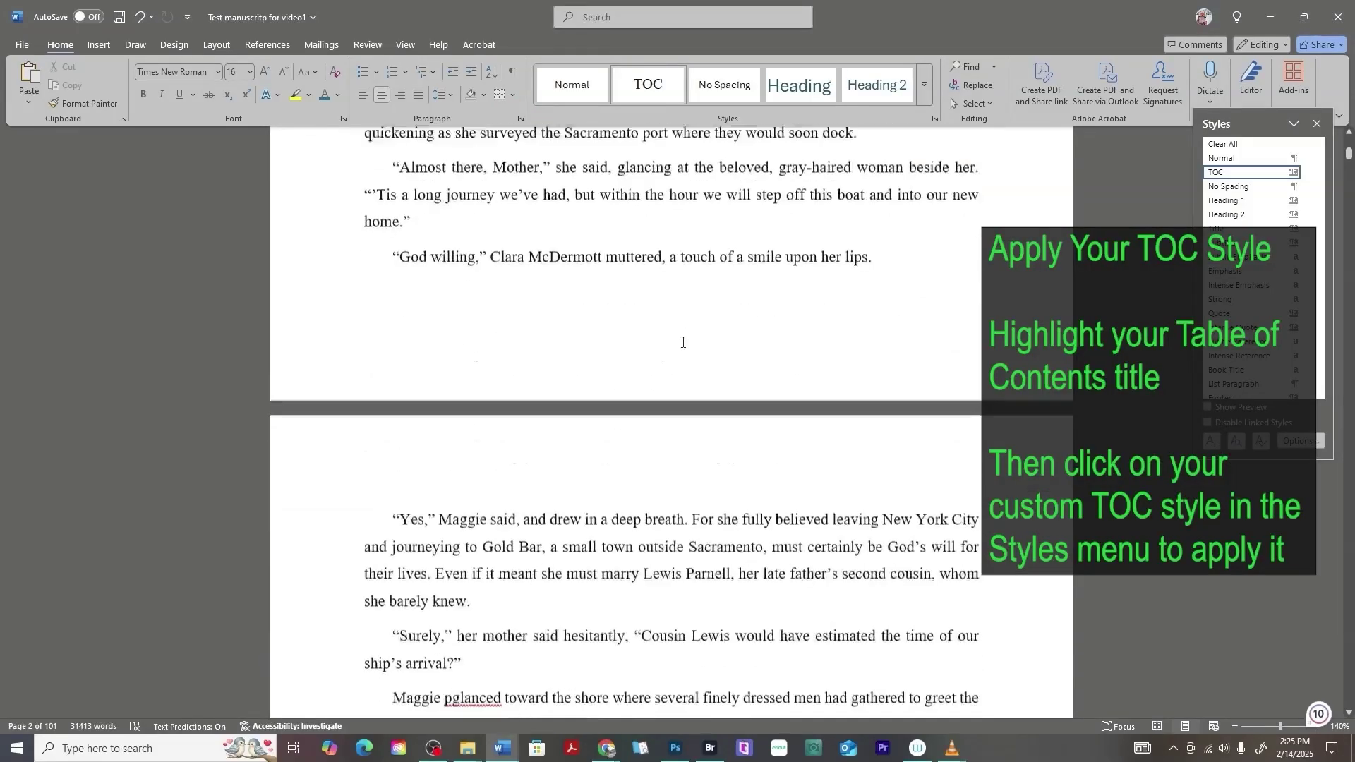
scroll(683, 342, down, 20)
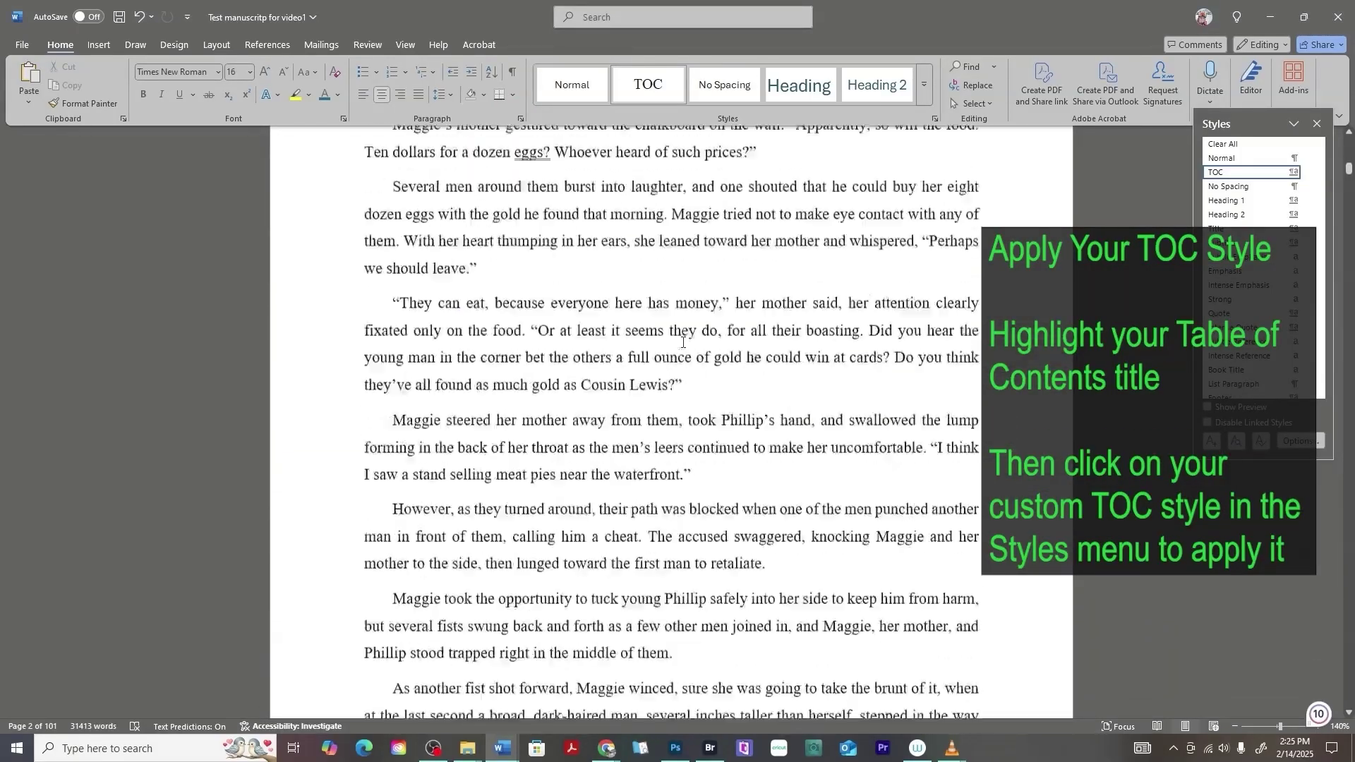
scroll(683, 343, down, 20)
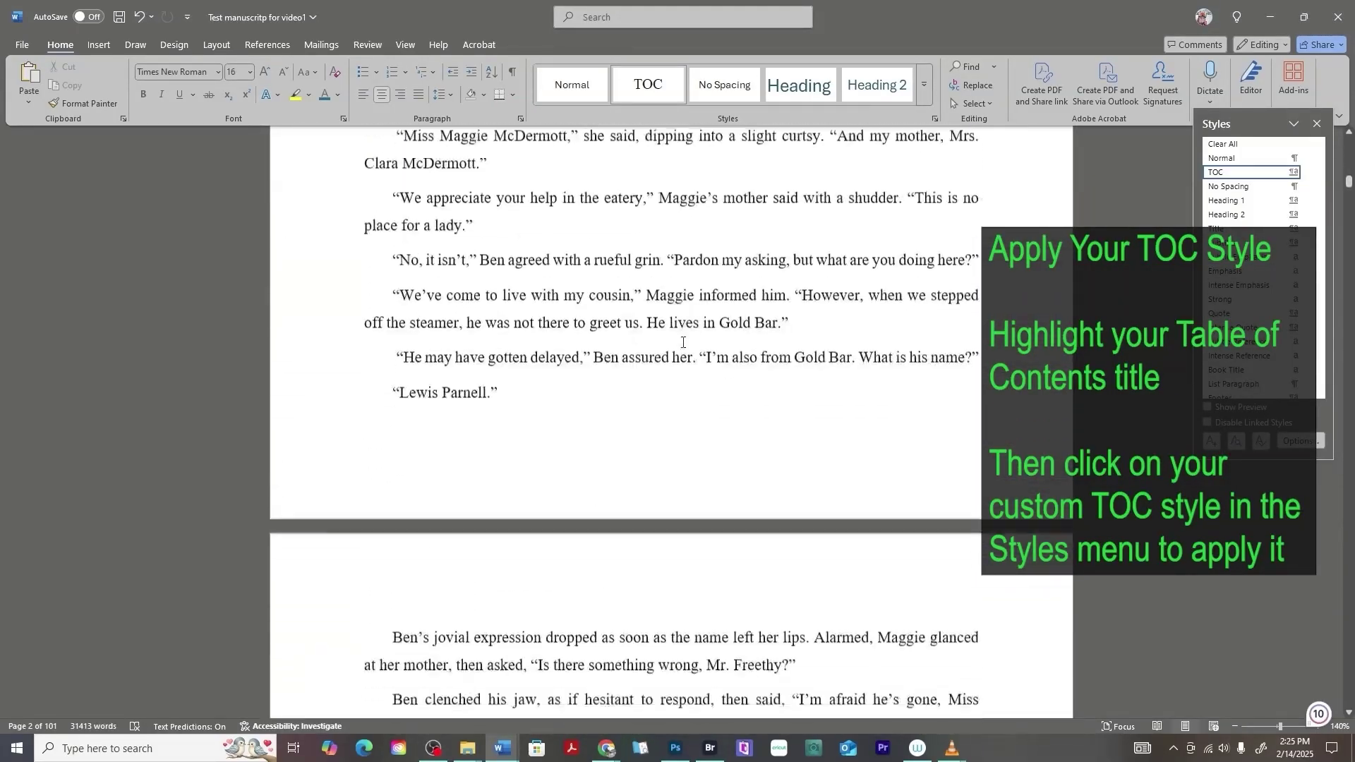
scroll(683, 343, up, 5)
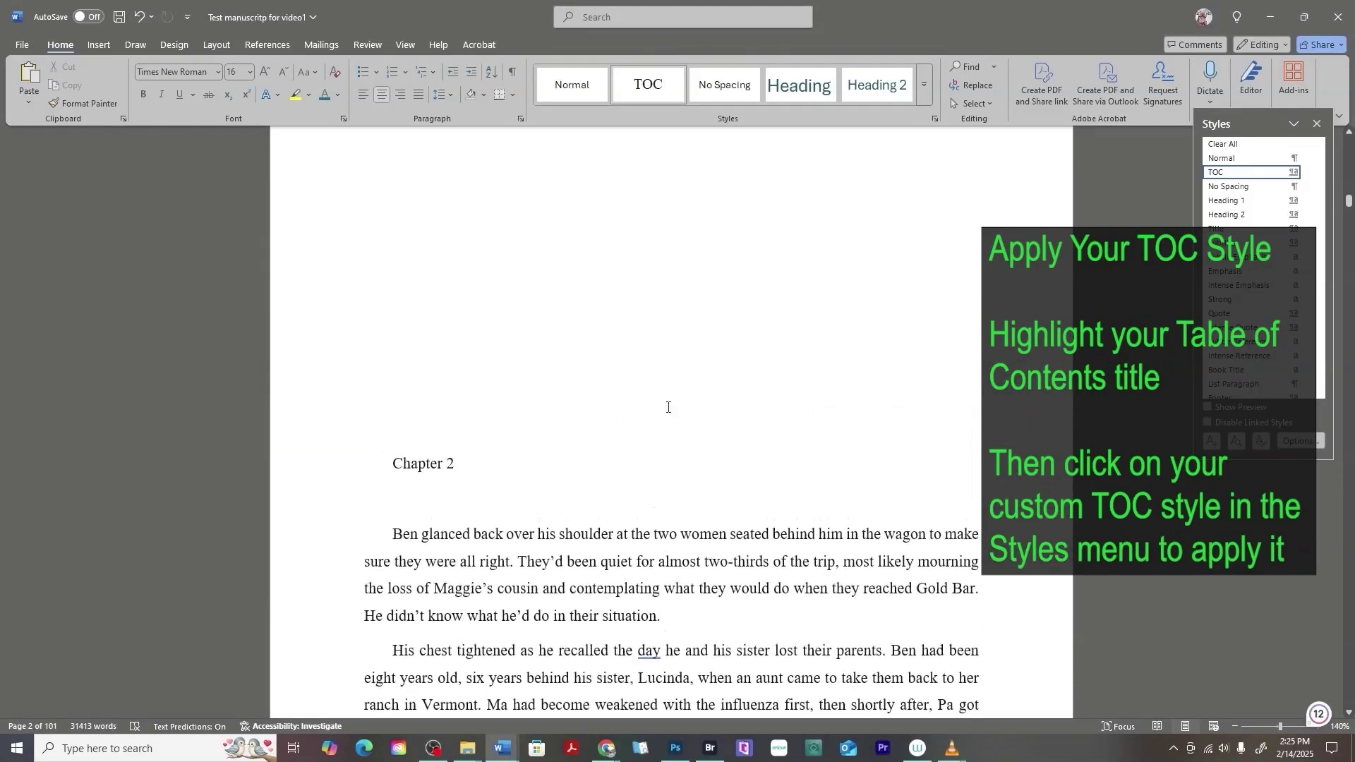
drag(460, 465, 392, 469)
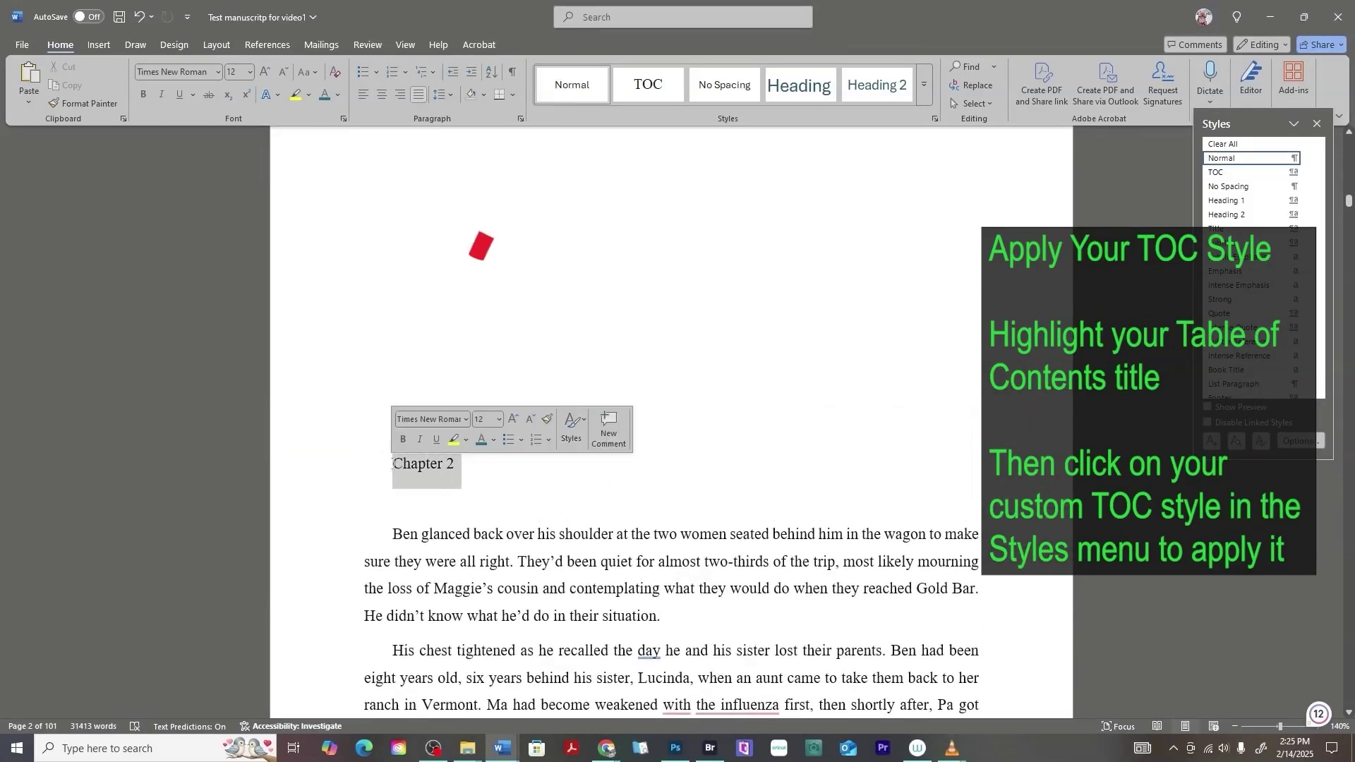
click(648, 89)
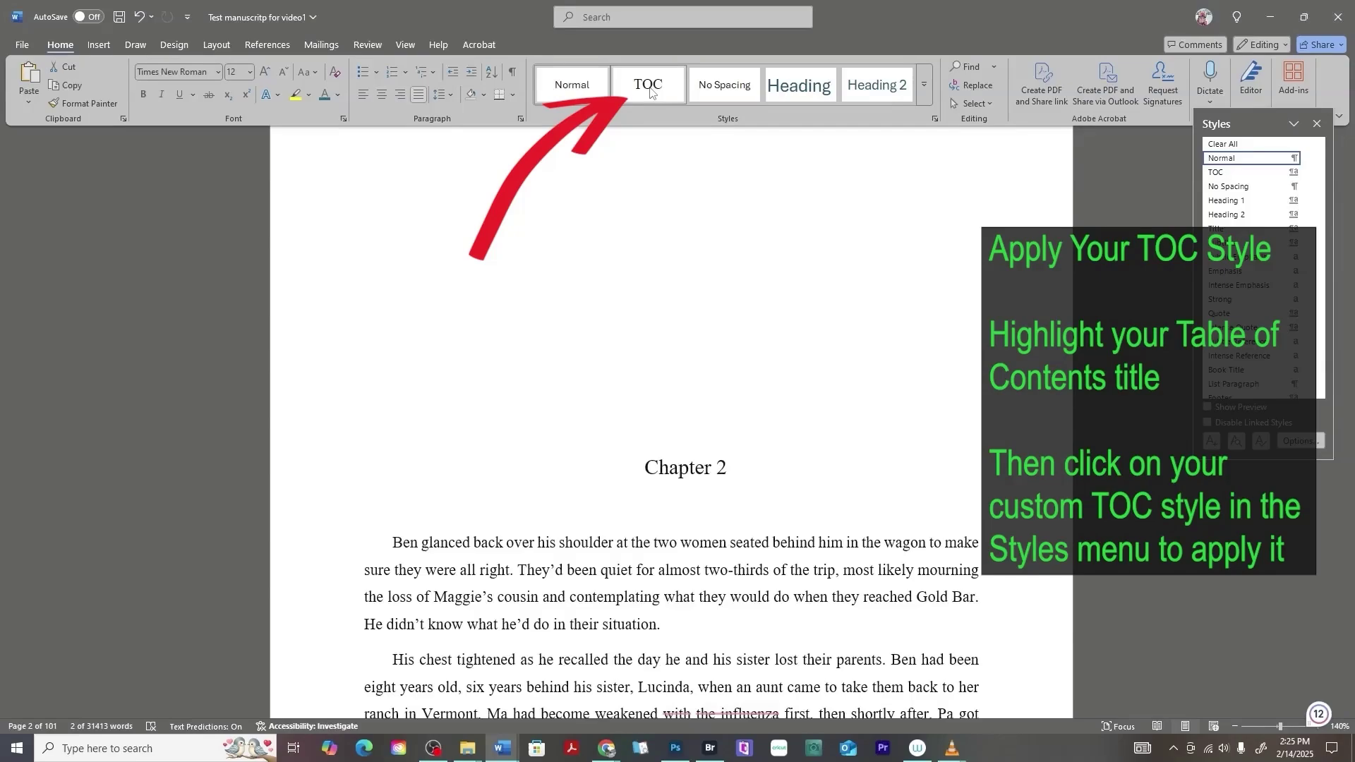
click(762, 478)
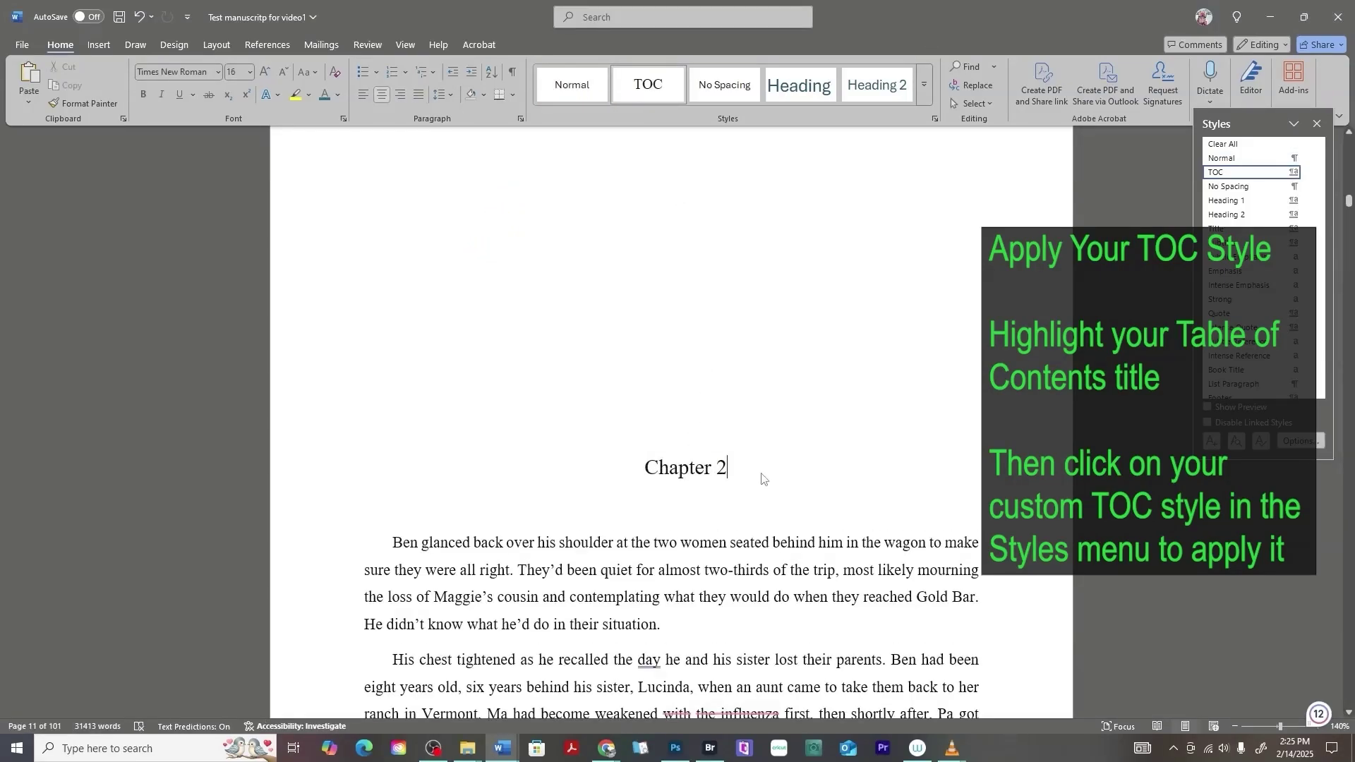
scroll(762, 477, down, 12)
scroll(762, 474, up, 13)
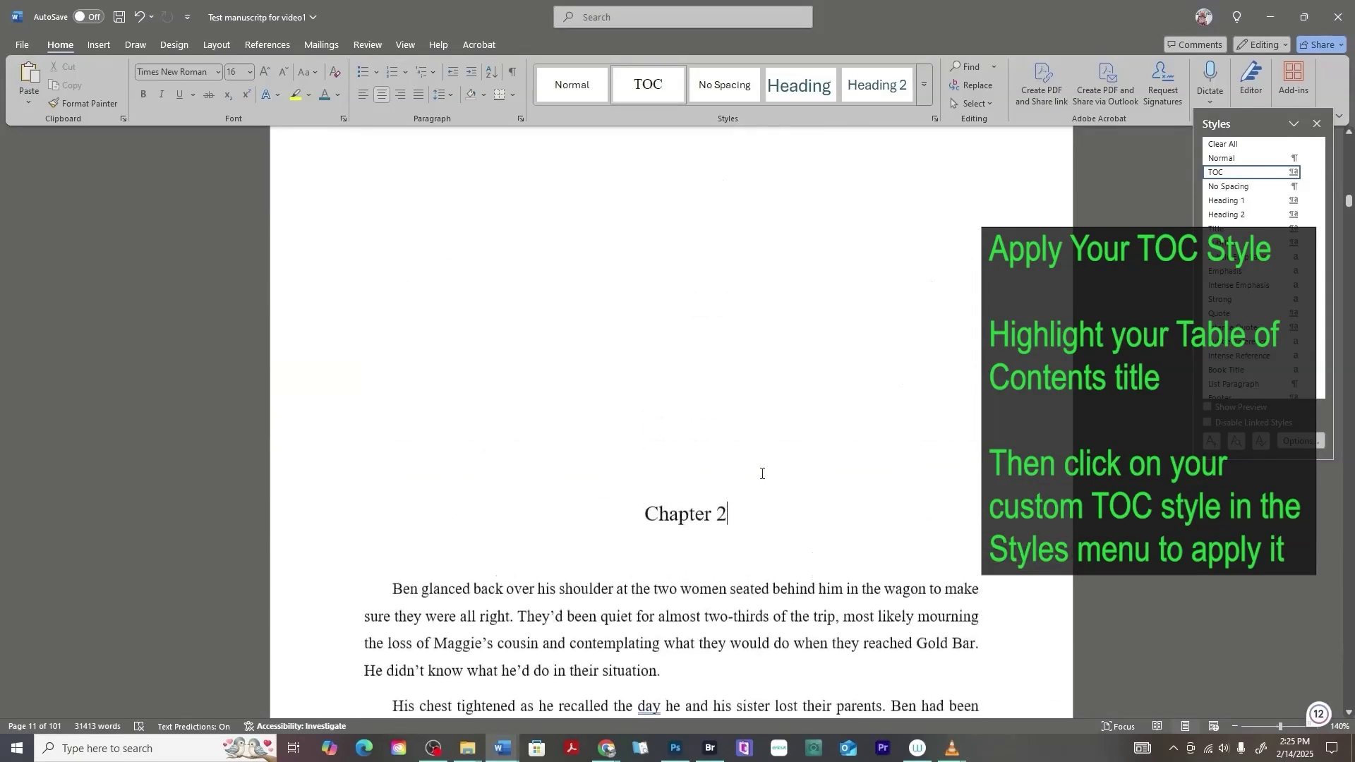
scroll(762, 474, up, 5)
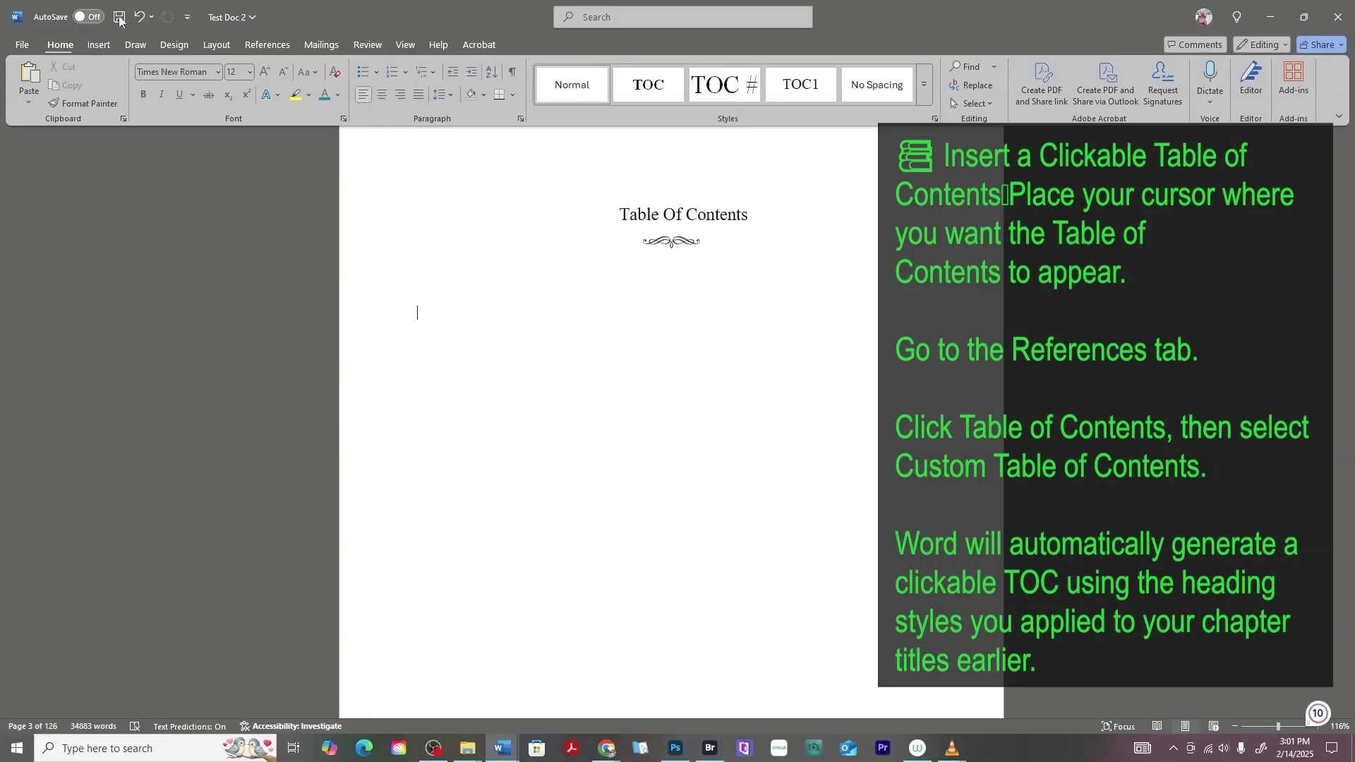
Insert a blank page before the Table Of Contents page and turn on Show/Hide ¶ marks
click(94, 44)
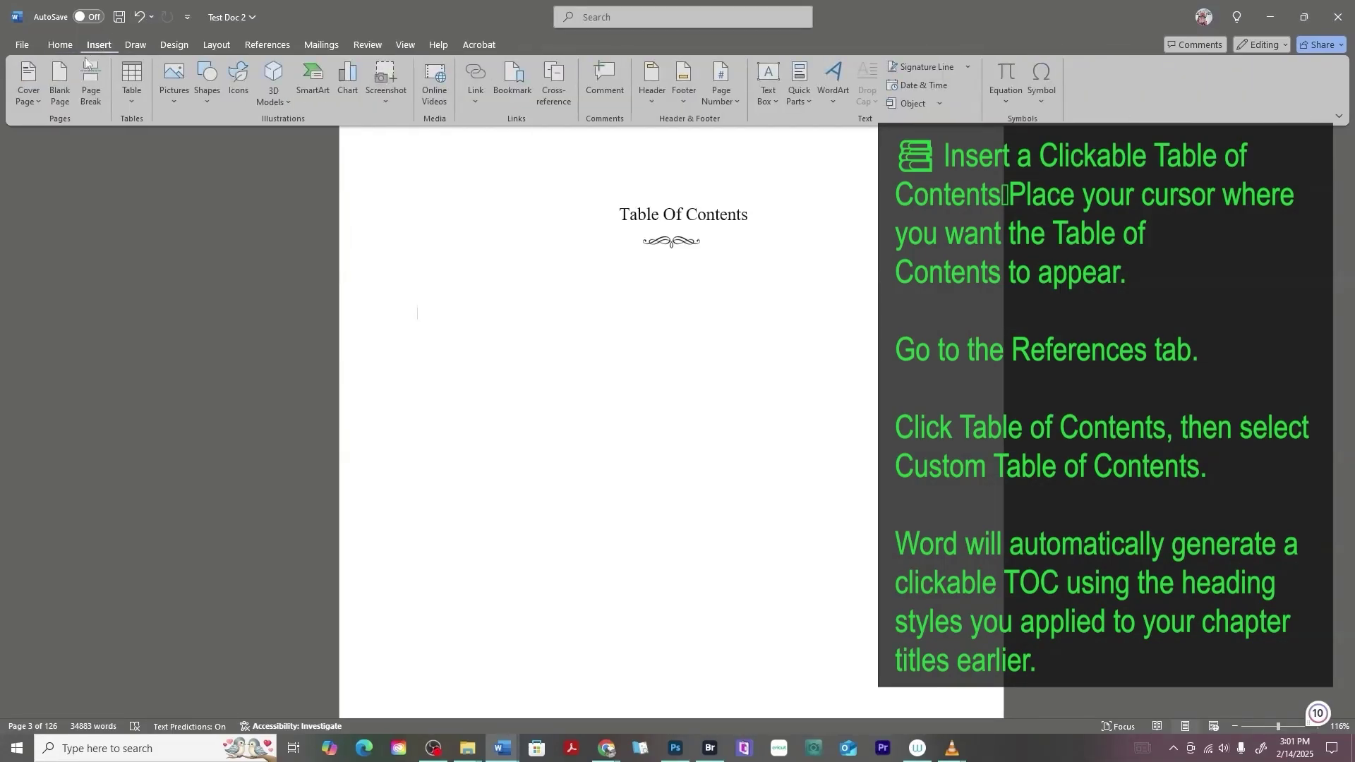
scroll(600, 326, up, 3)
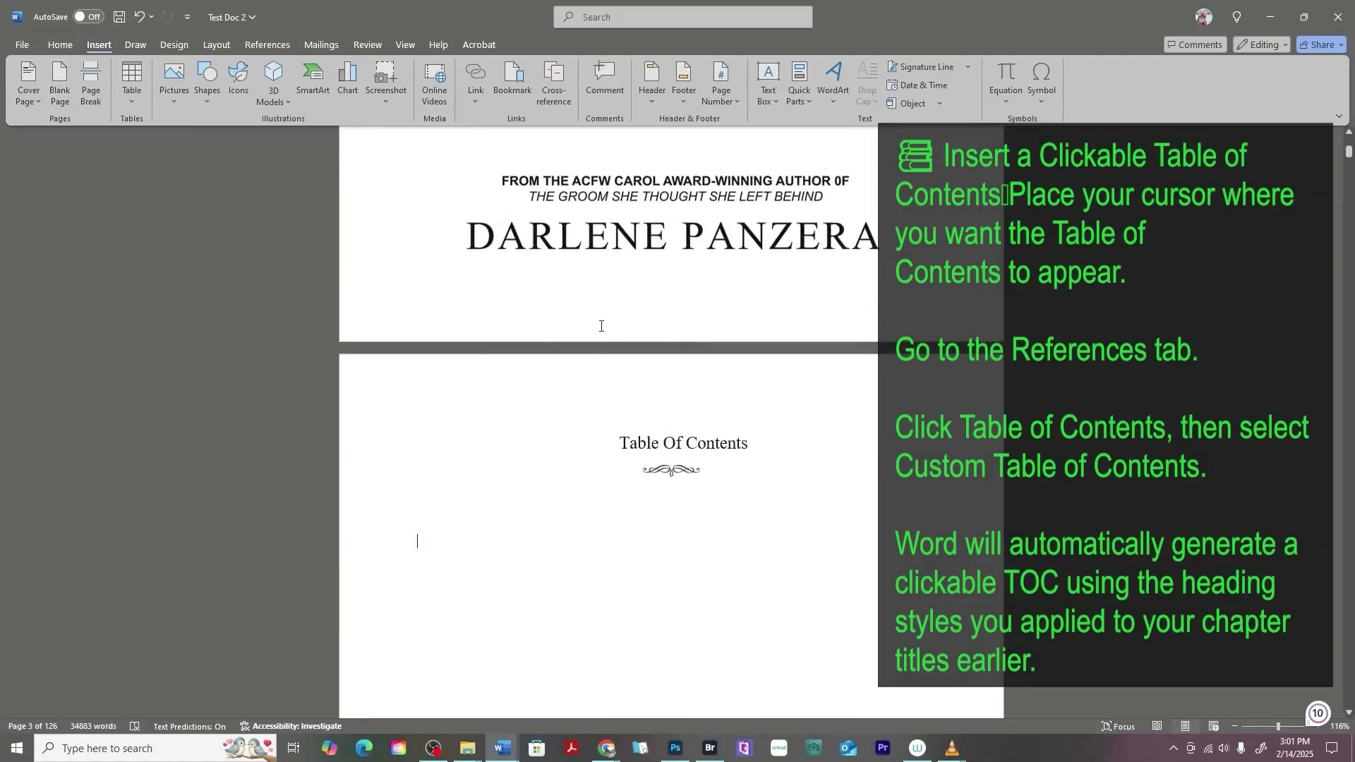
click(605, 437)
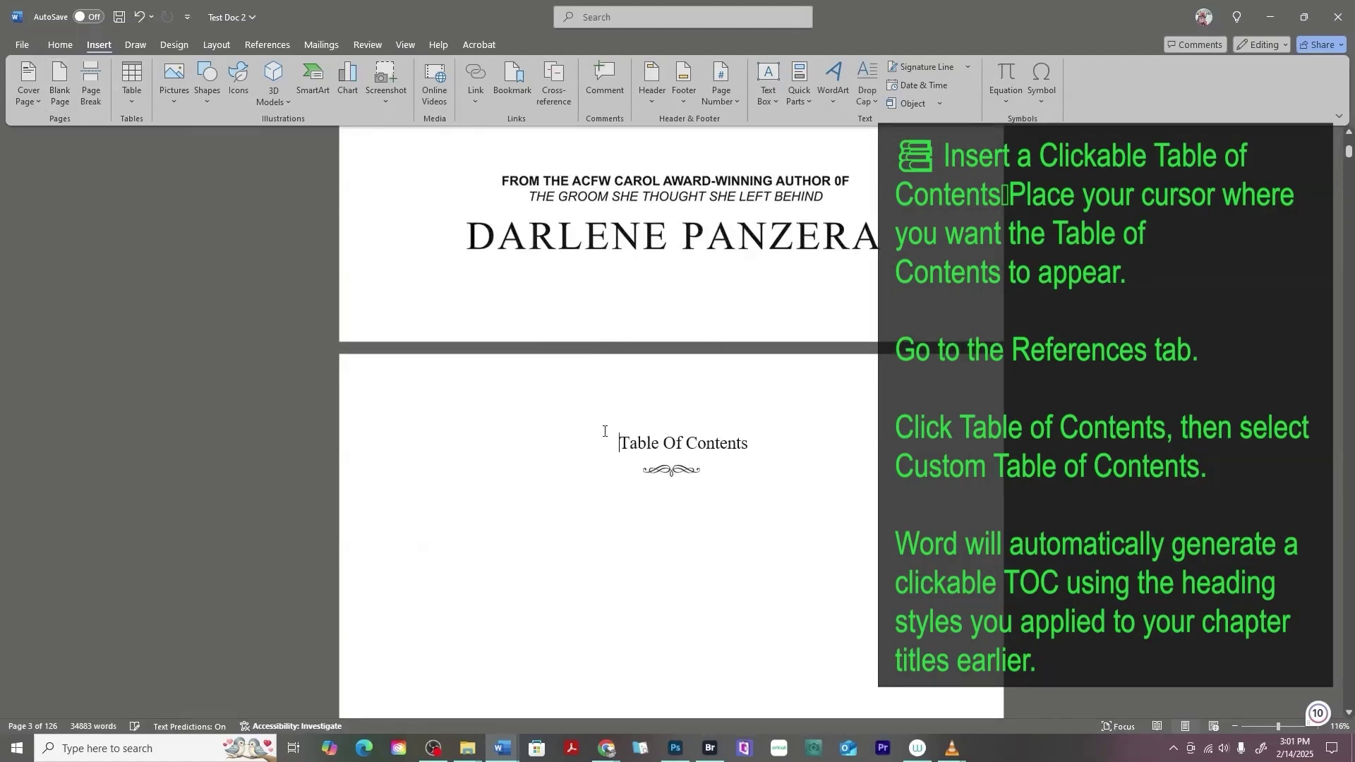
click(61, 83)
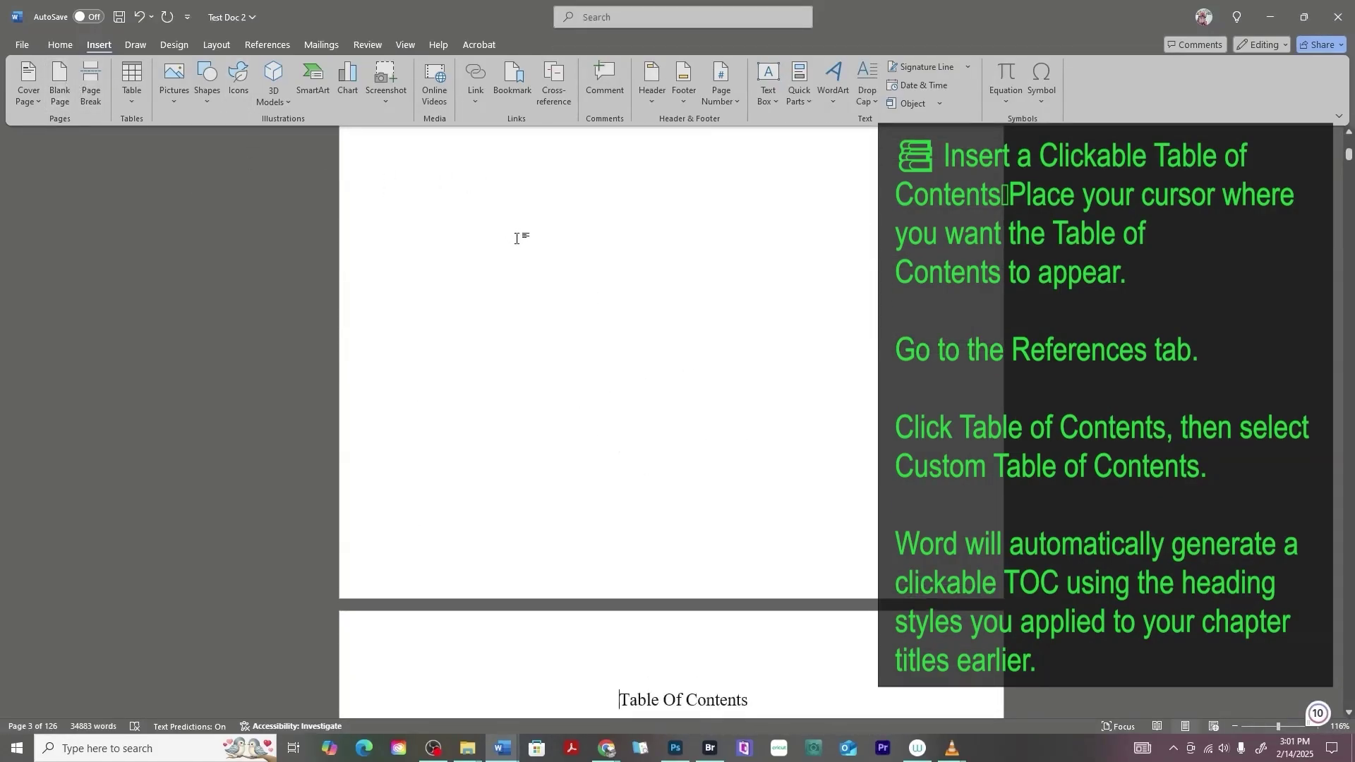
scroll(683, 267, up, 2)
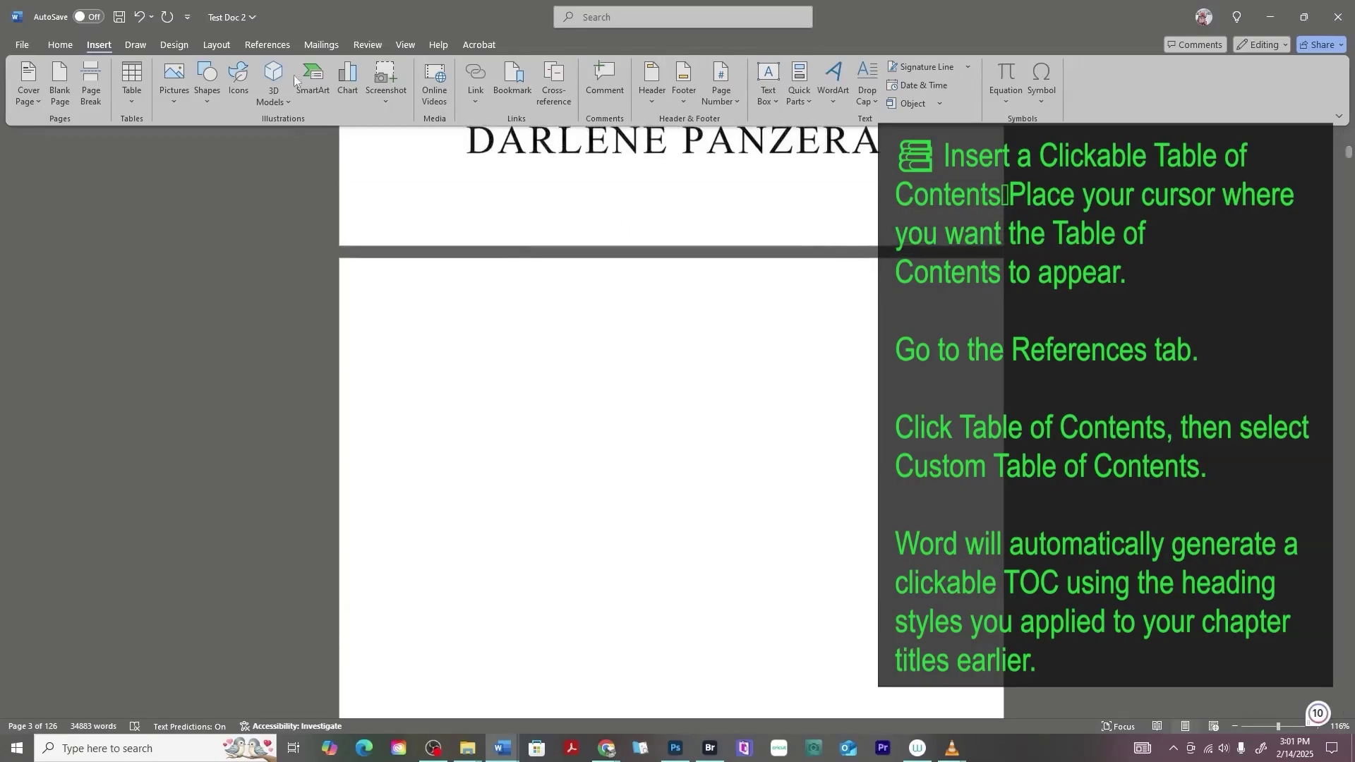
click(56, 46)
click(513, 71)
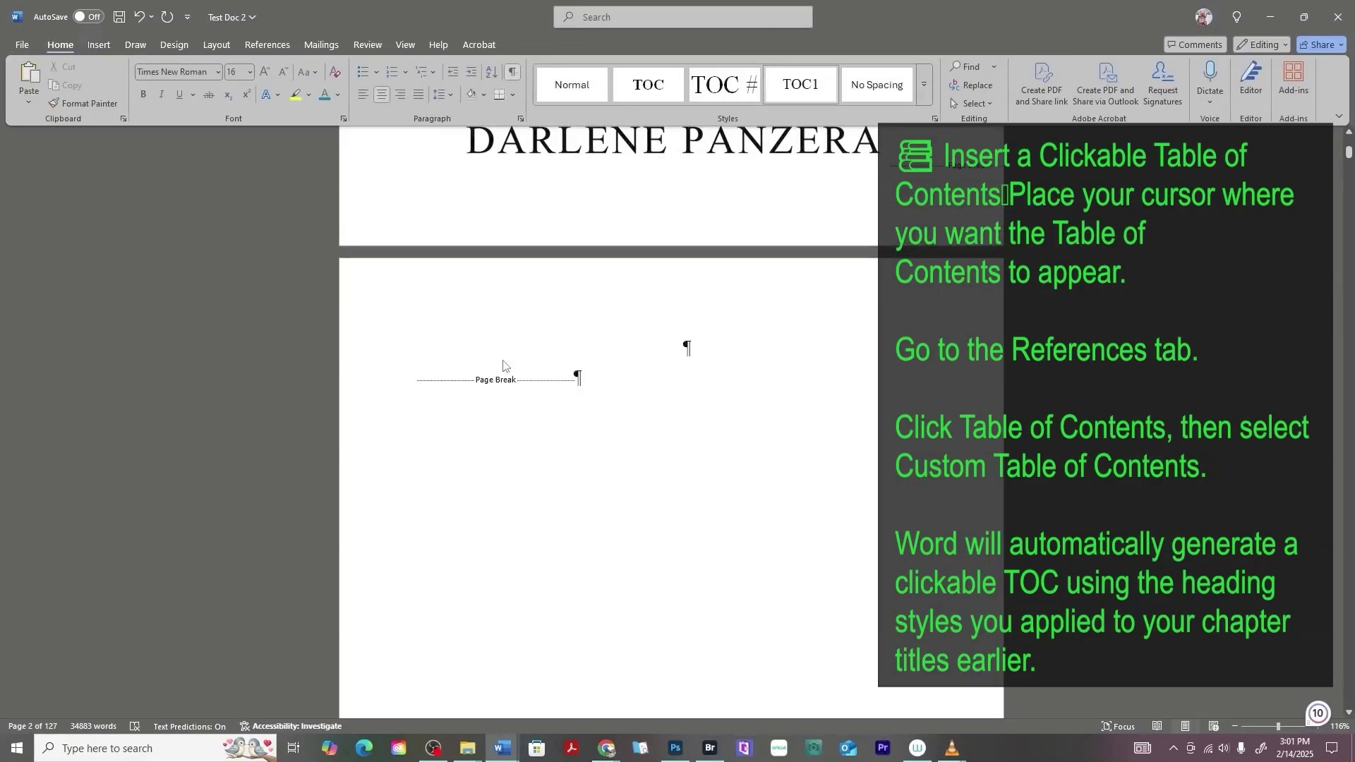
Remove the stray blank page and place the cursor under the Table Of Contents heading
key(ctrl+z)
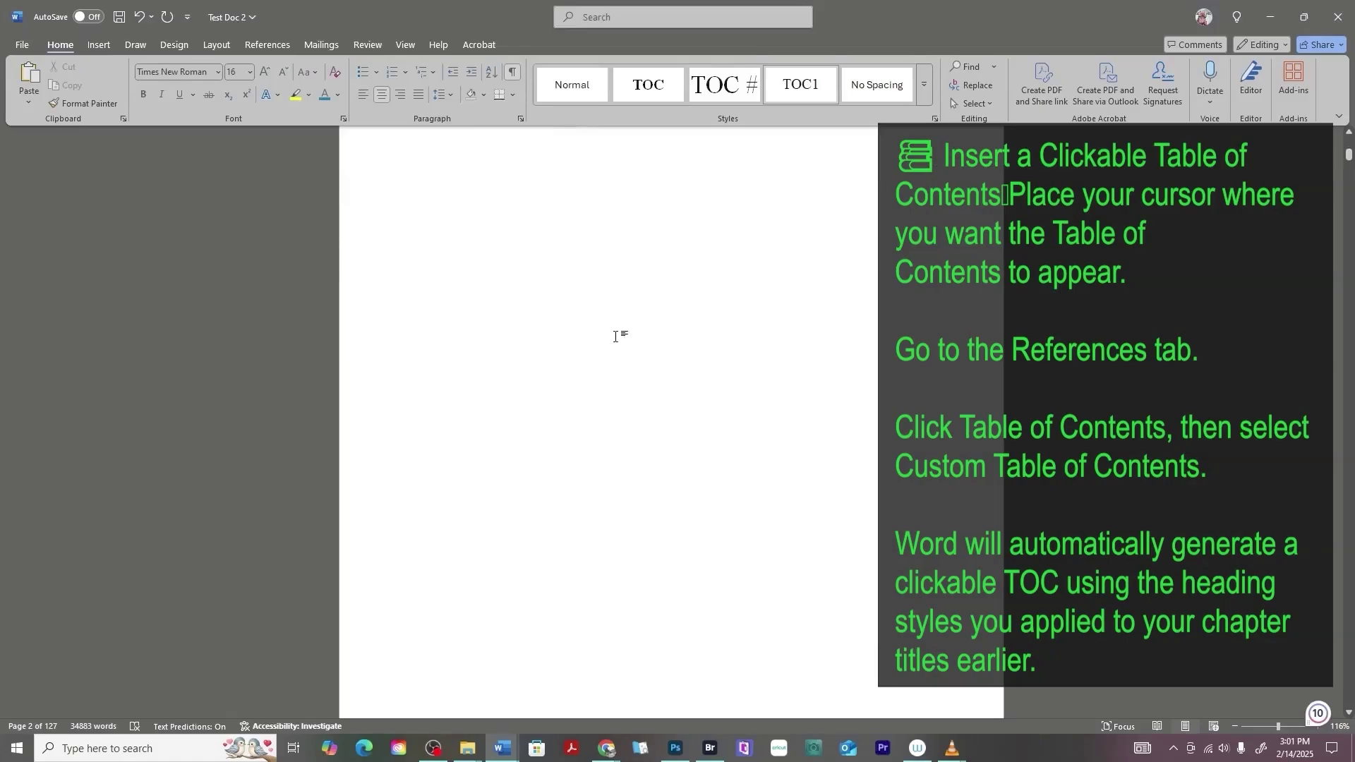
click(489, 401)
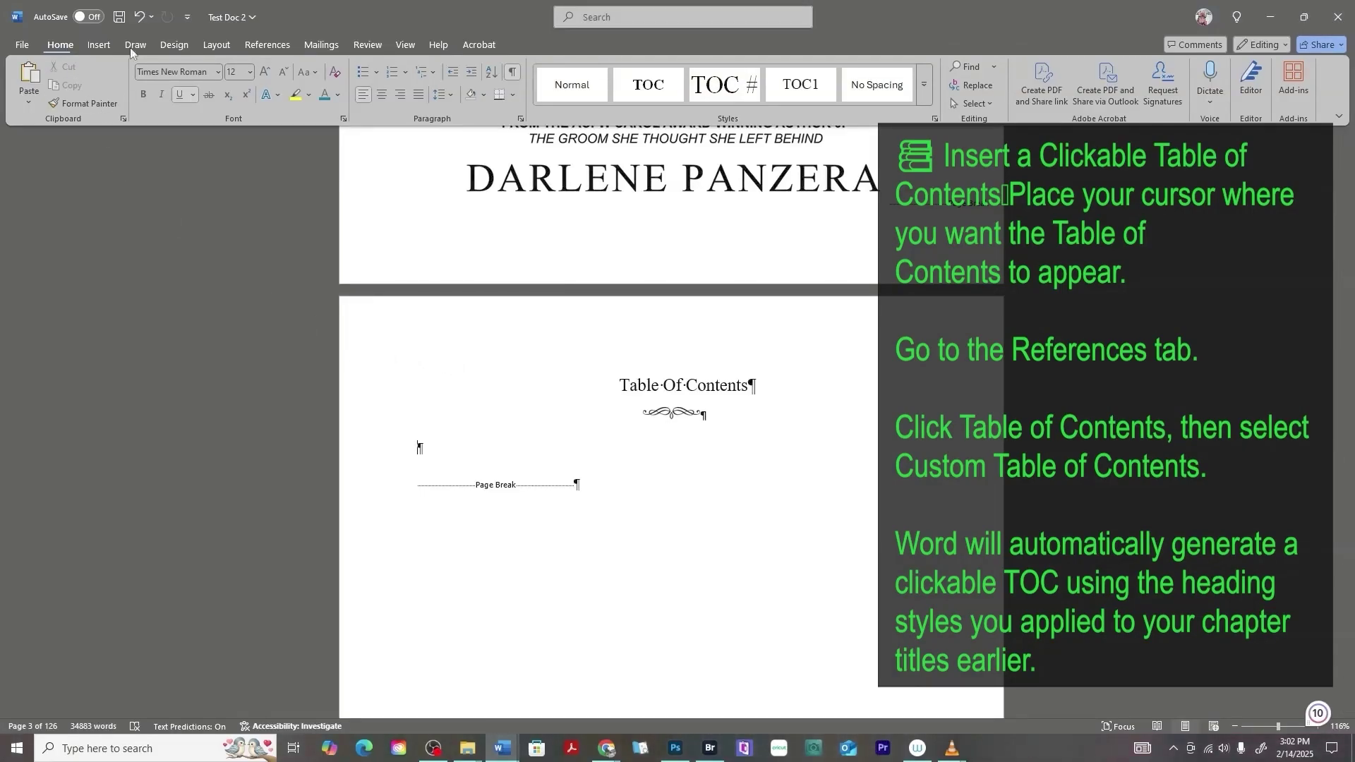
click(256, 45)
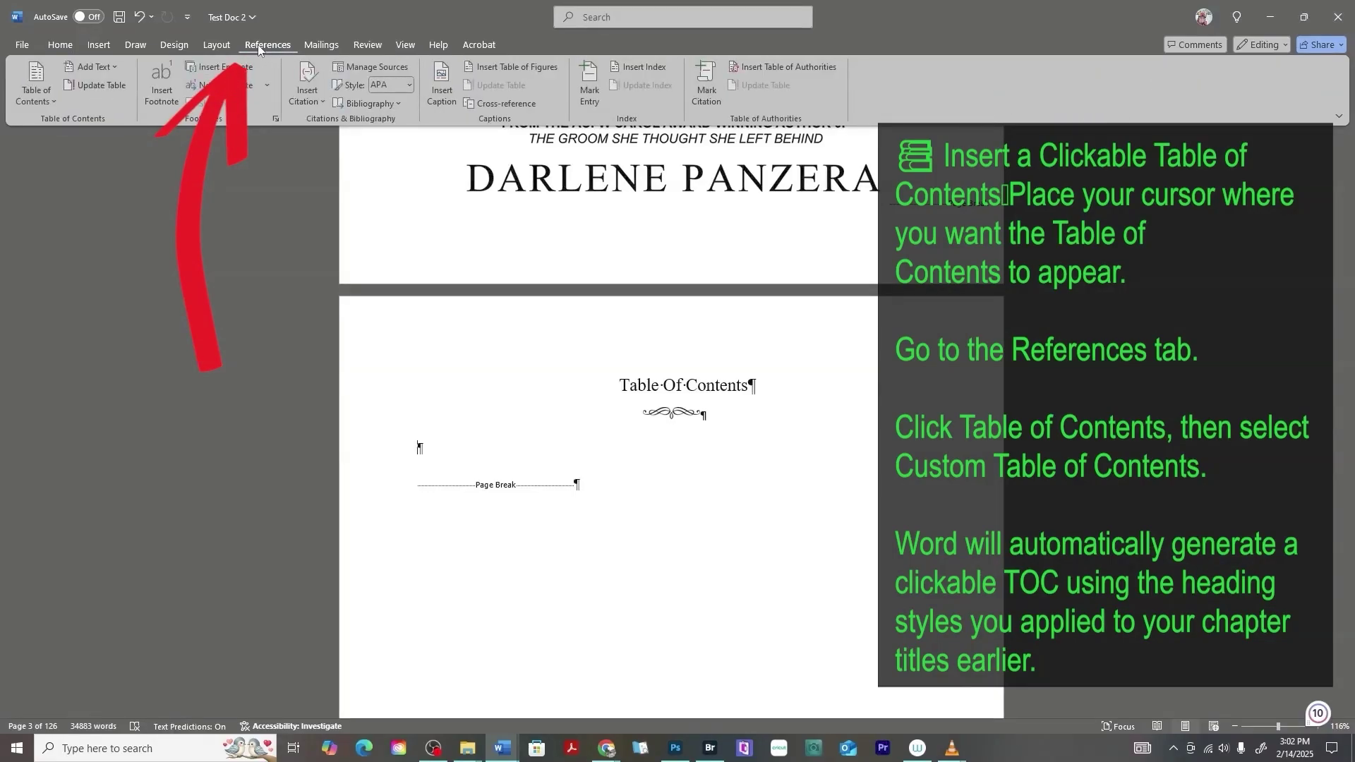
Start a custom table of contents with page numbers off and the Fancy format
click(51, 103)
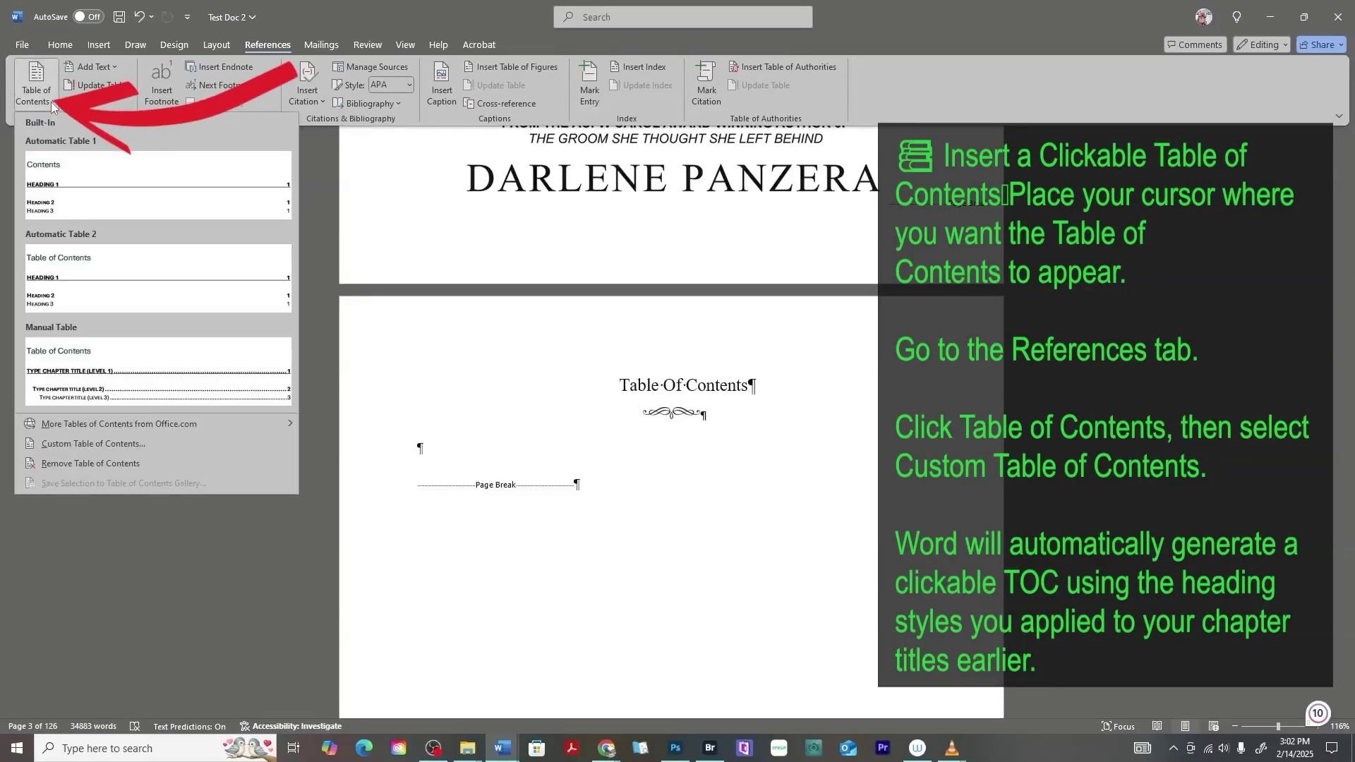
click(116, 446)
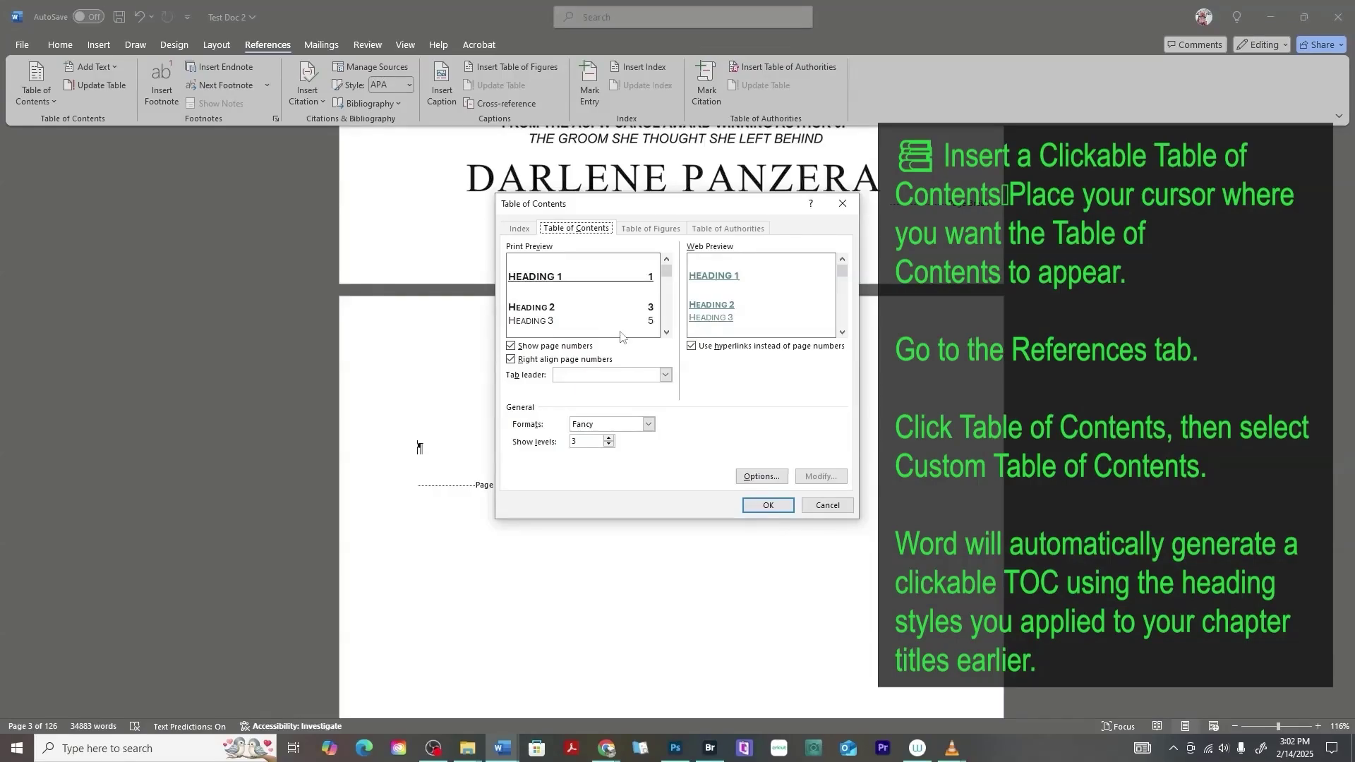
click(512, 347)
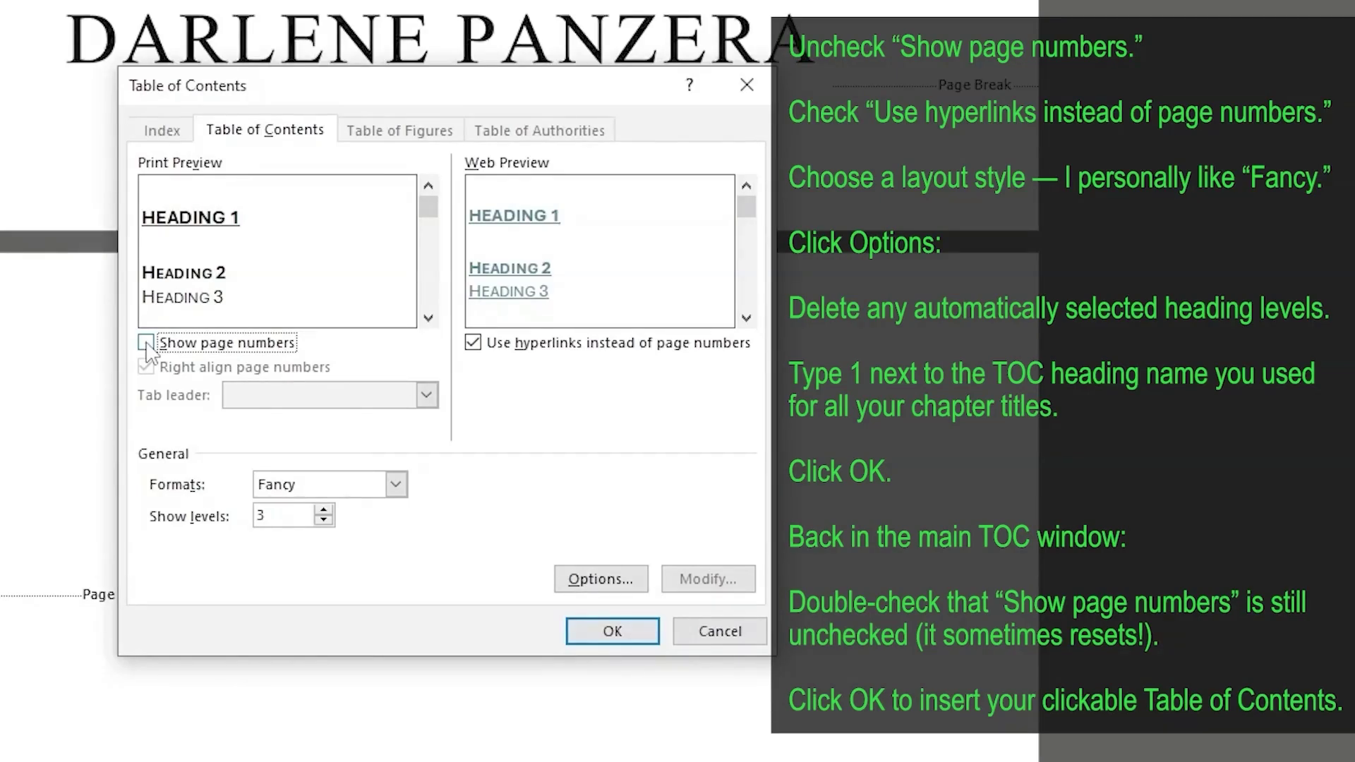
click(396, 485)
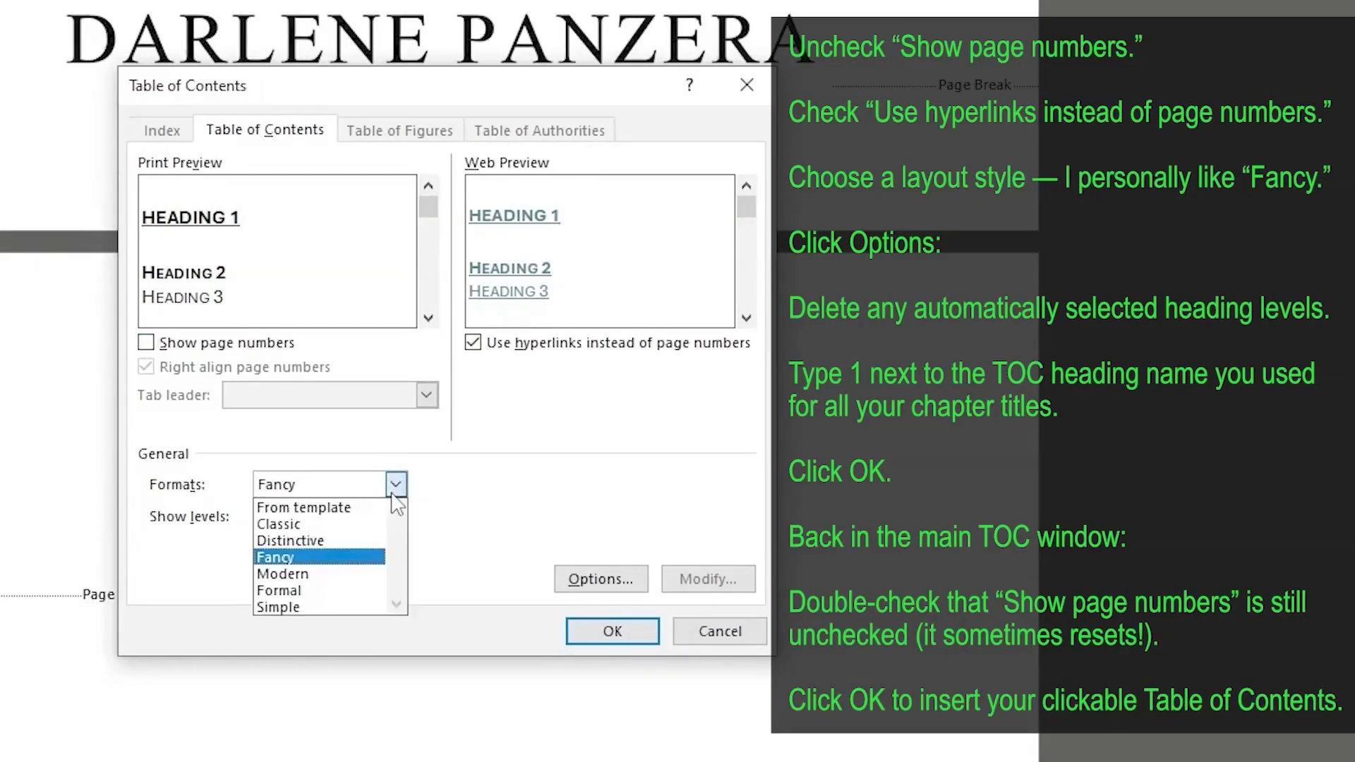
click(346, 507)
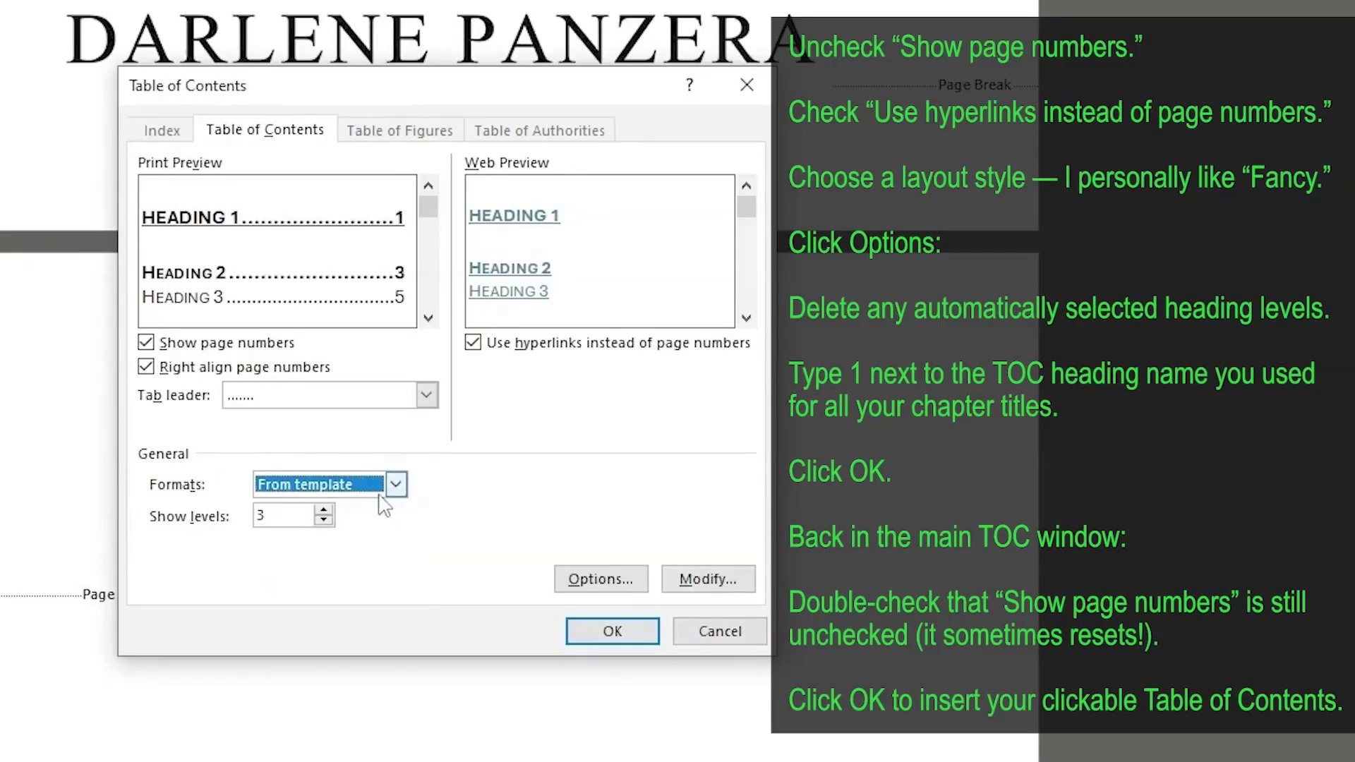
click(396, 484)
click(356, 519)
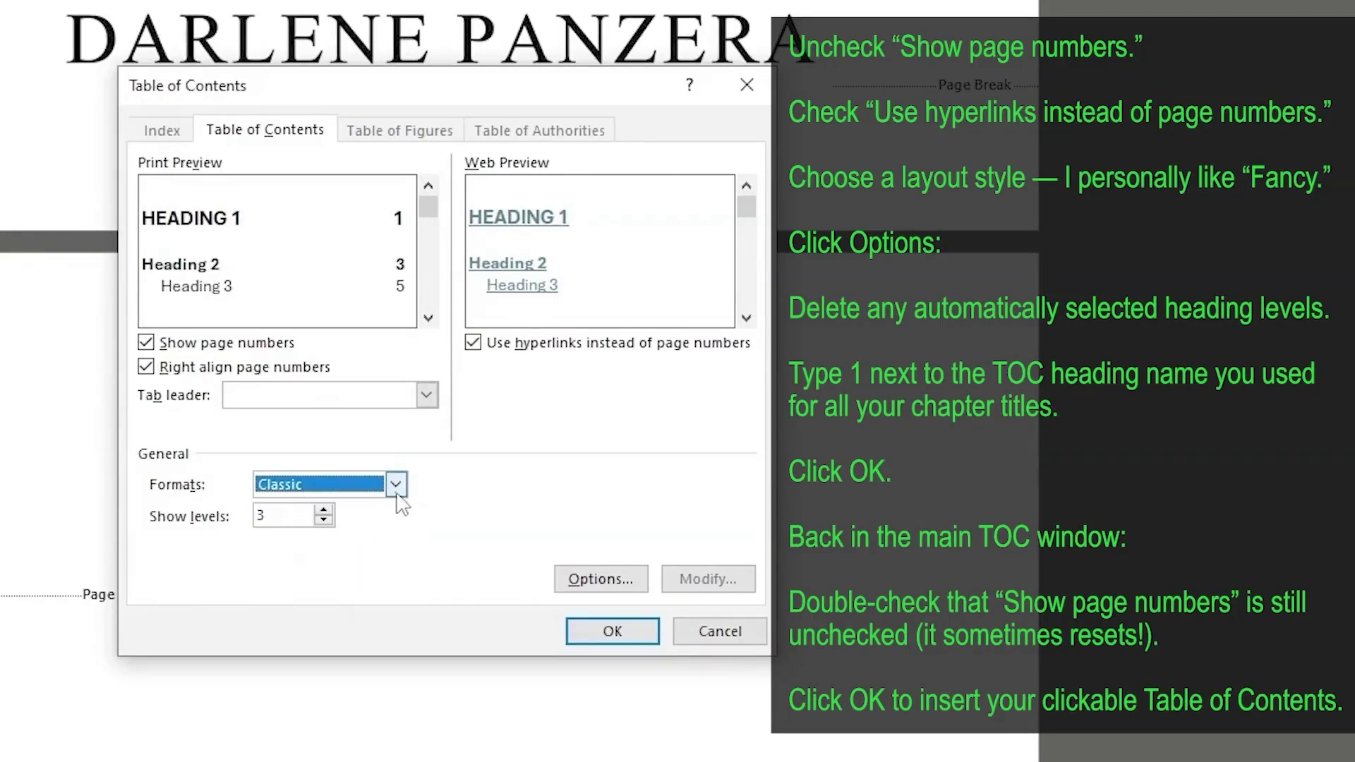
click(396, 491)
click(352, 558)
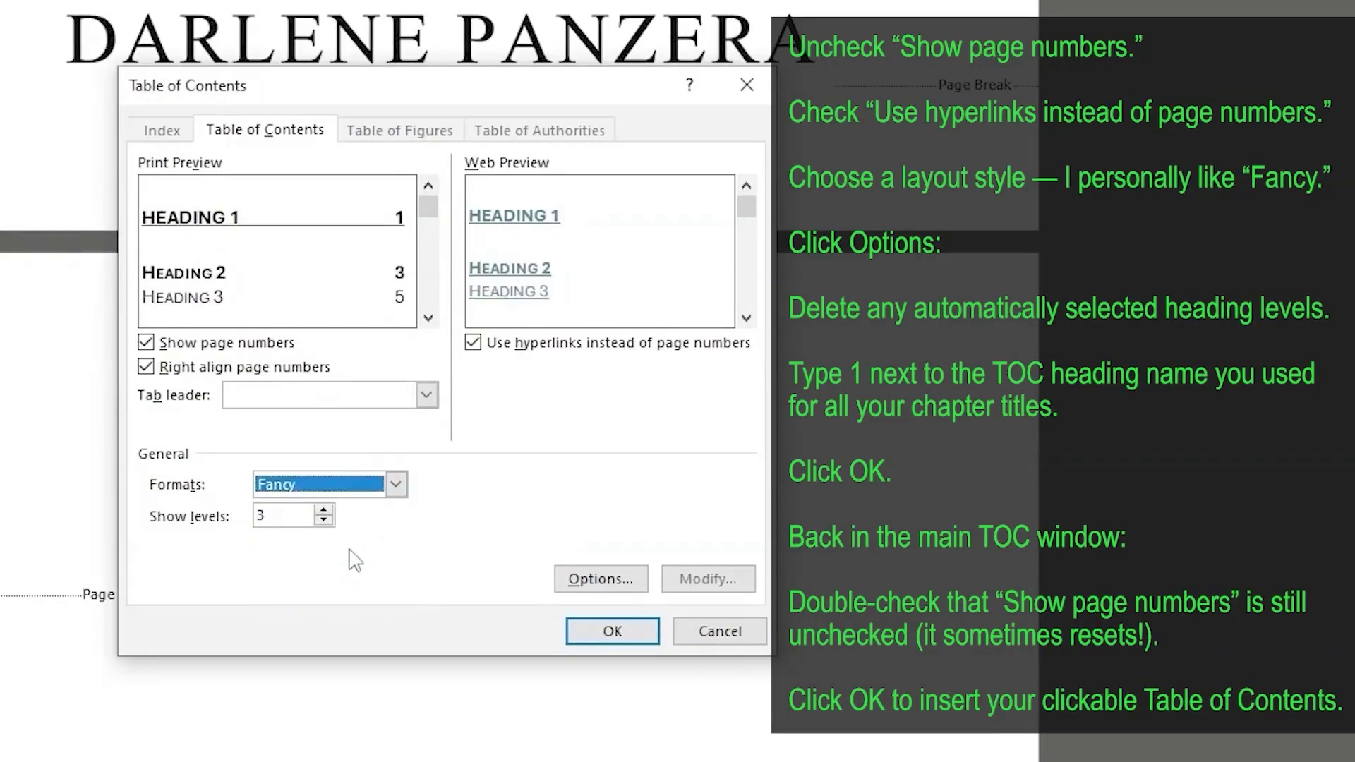
In TOC Options, clear the levels for Heading 1, Heading 2 and Heading 3
click(589, 580)
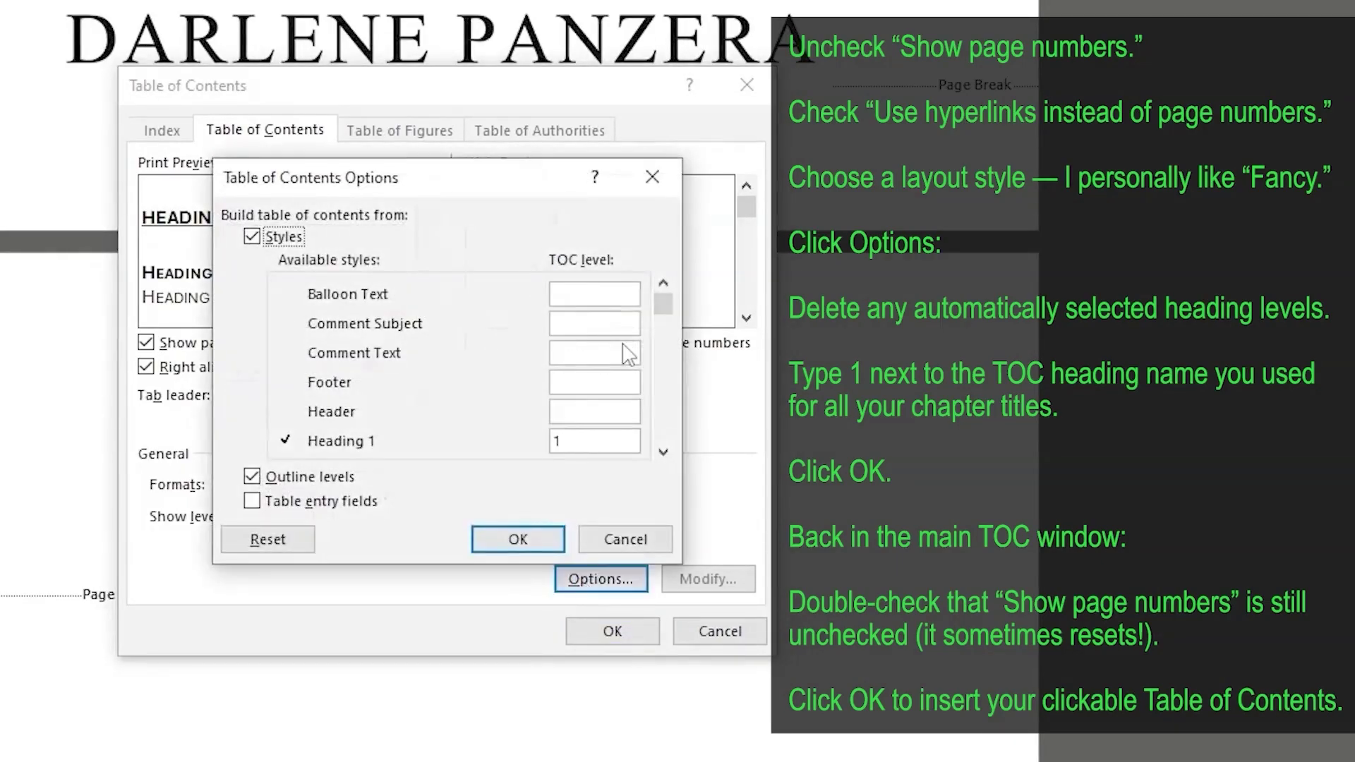
click(575, 442)
key(BackSpace)
click(669, 328)
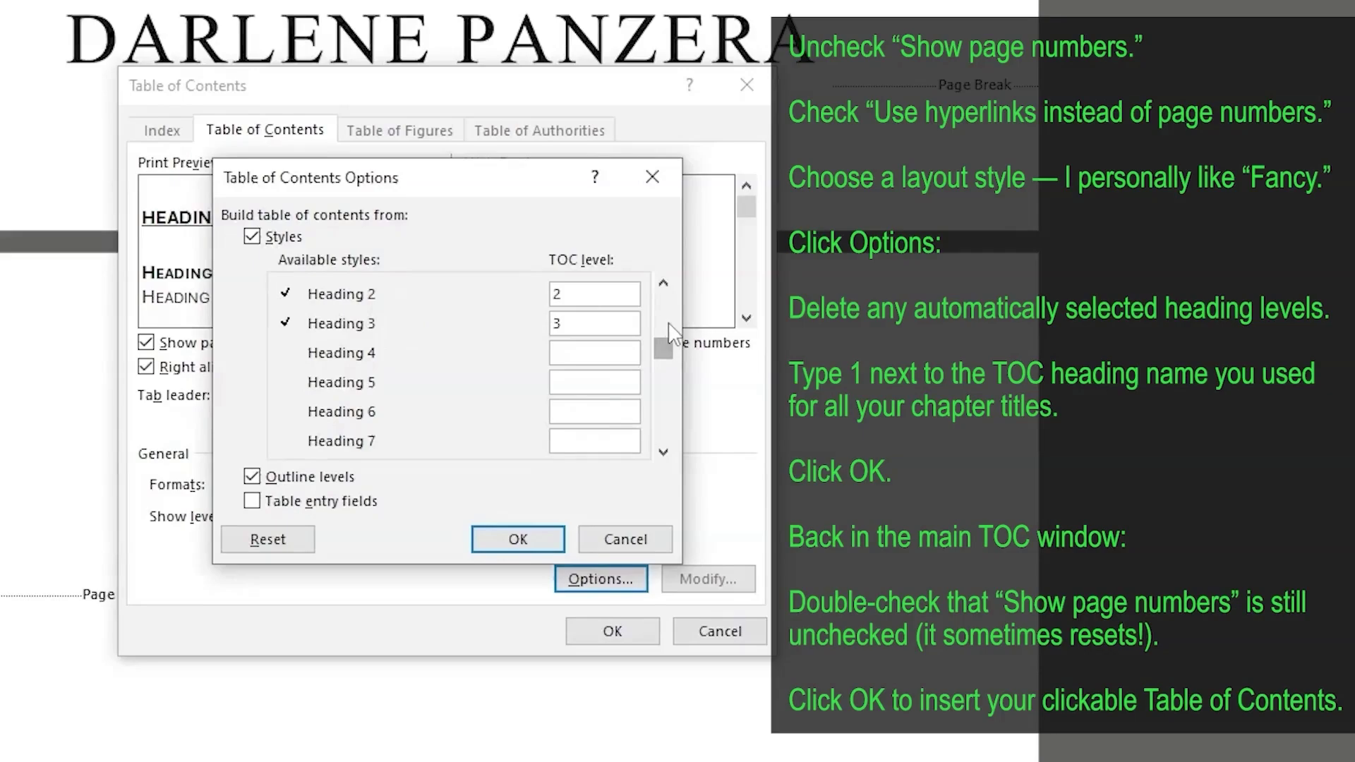
click(582, 294)
key(BackSpace)
click(594, 321)
key(BackSpace)
Assign level 1 to the TOC1 style and confirm it as the only source
click(662, 452)
click(662, 452)
click(662, 452)
click(662, 451)
click(662, 451)
click(662, 452)
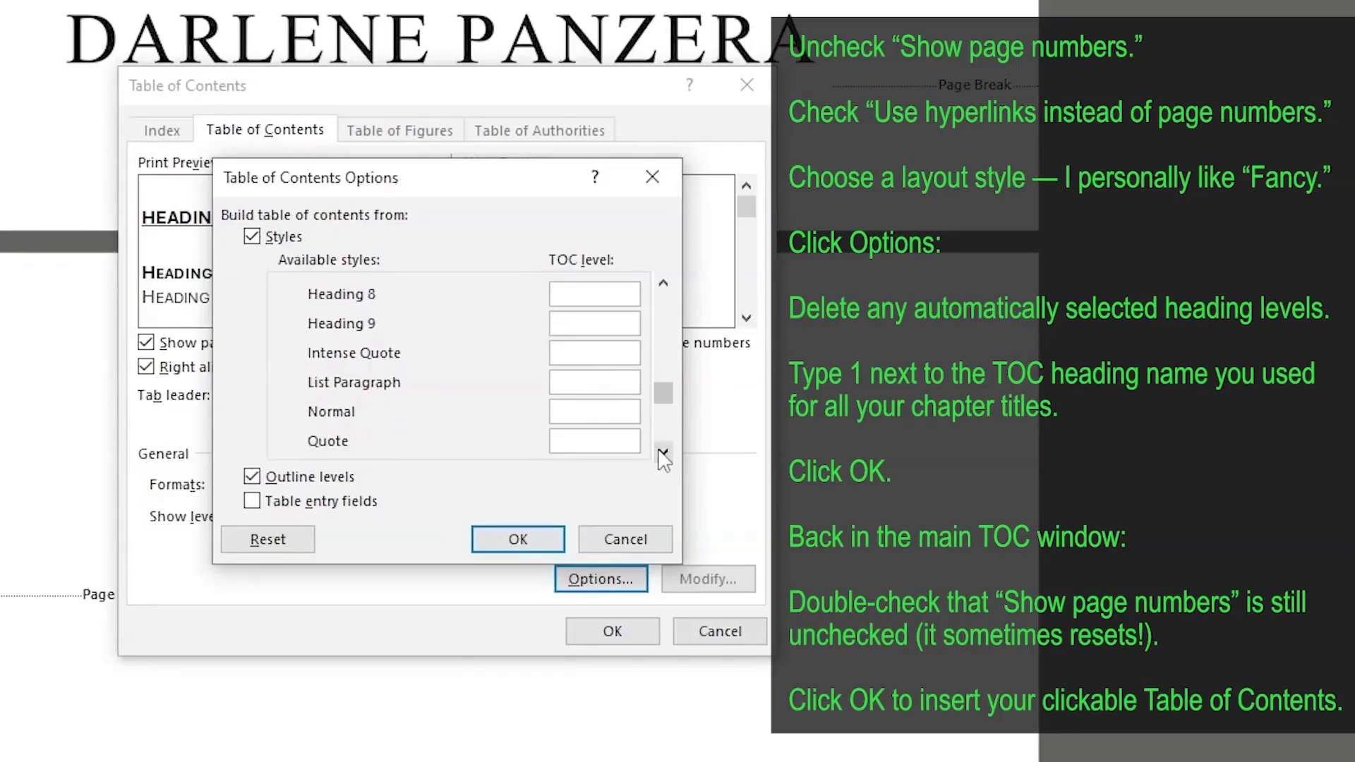
click(662, 452)
click(662, 452)
click(661, 452)
click(662, 451)
click(662, 452)
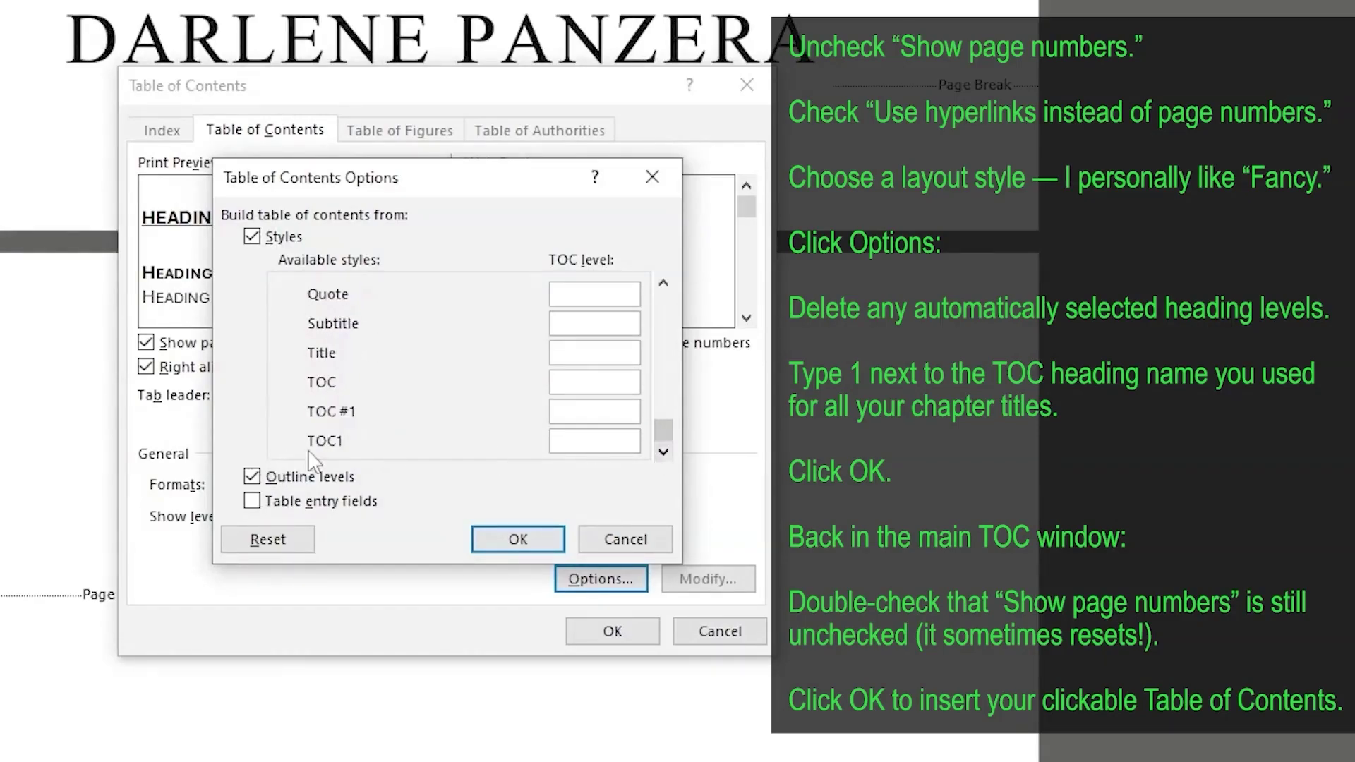
click(576, 441)
text(1)
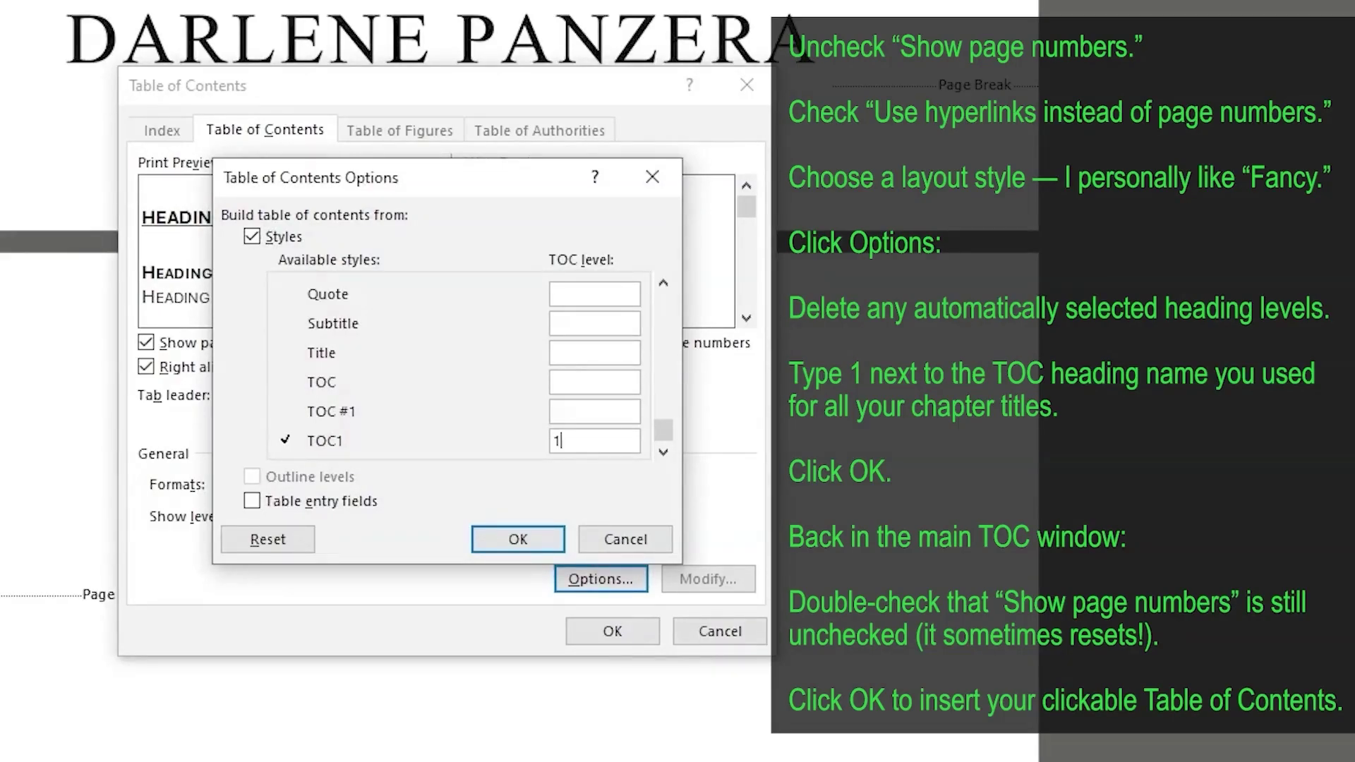
click(515, 540)
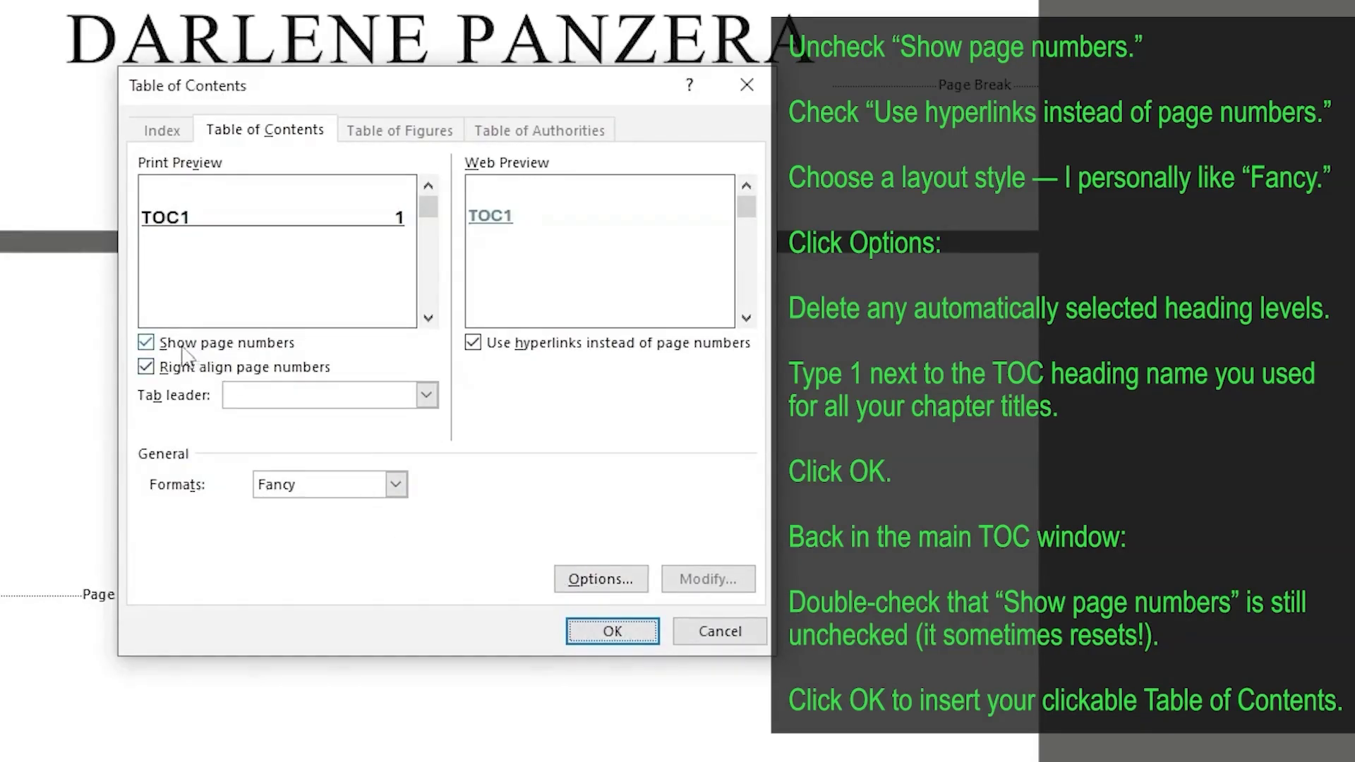
Turn page numbers off again and insert the hyperlinked table of contents
click(145, 343)
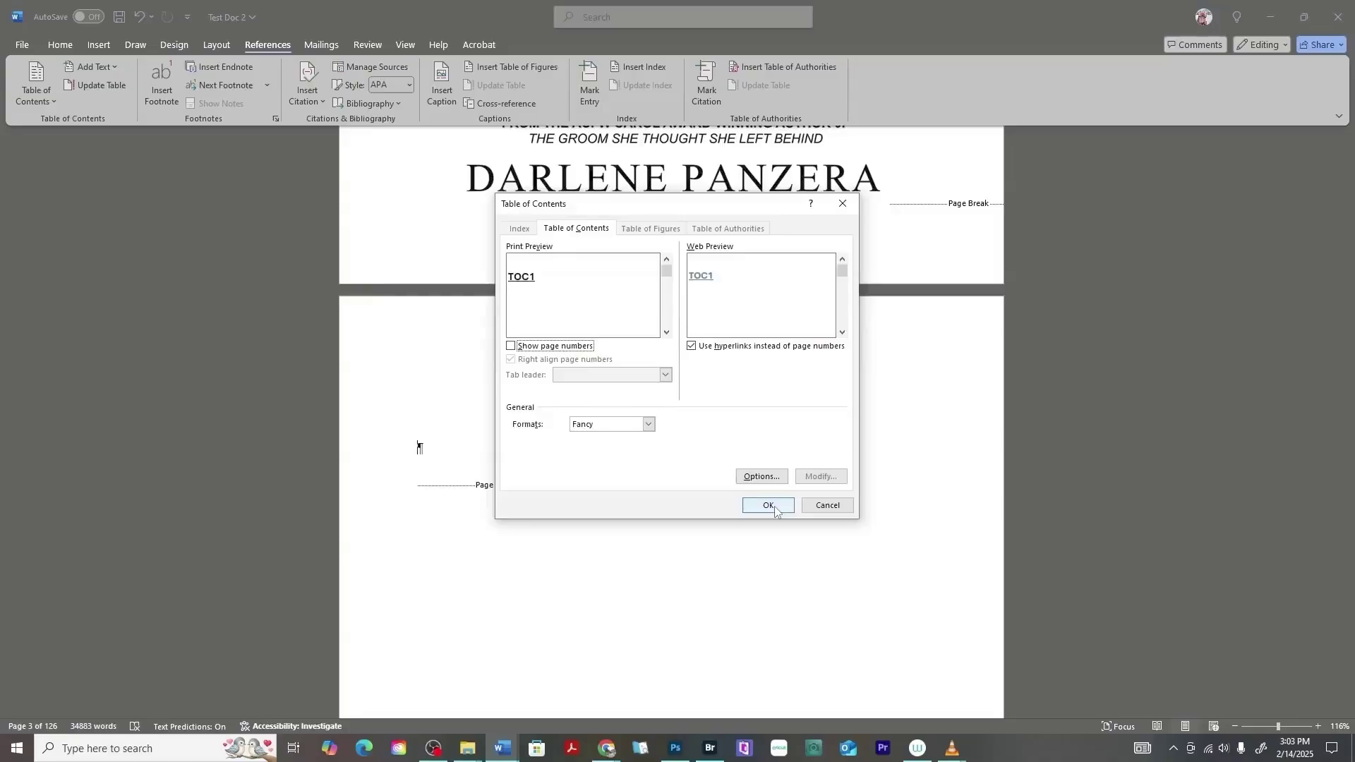
click(769, 505)
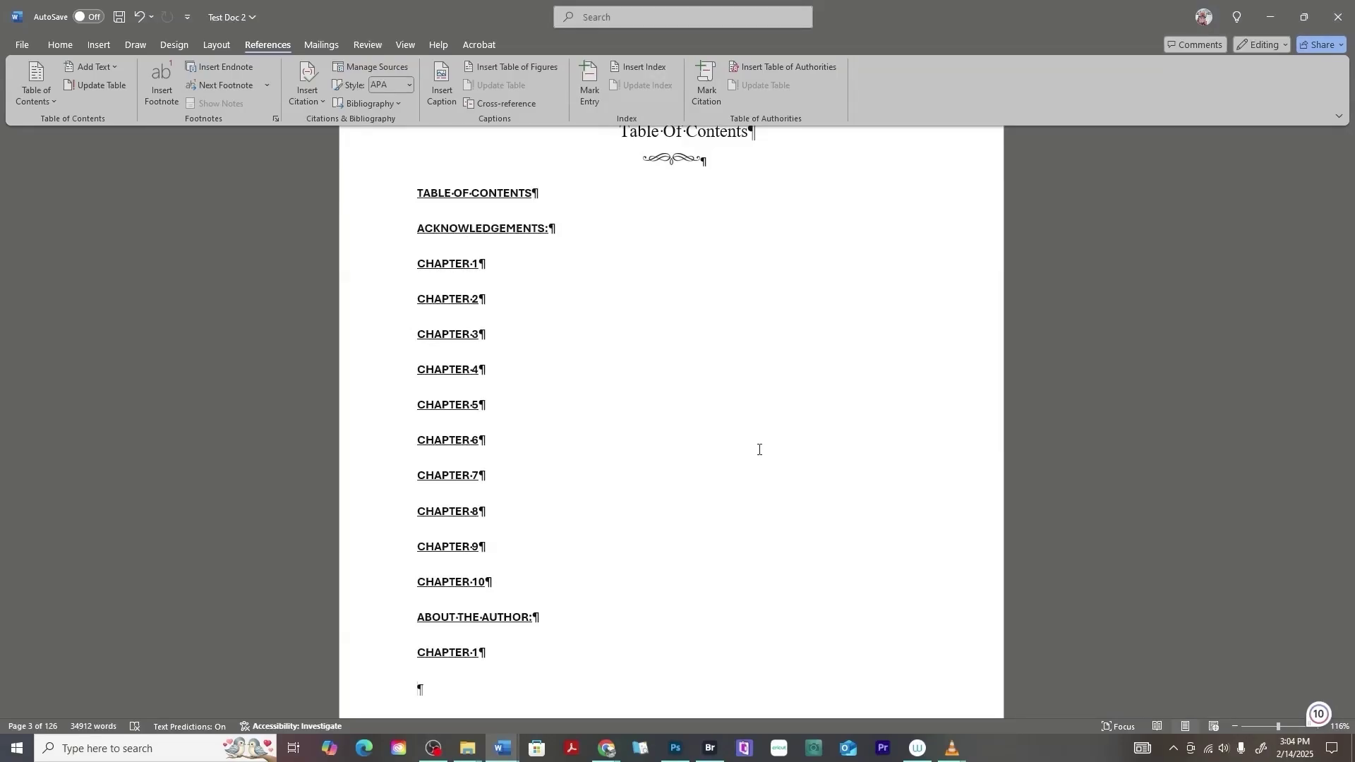
Delete the duplicate CHAPTER 1 line after ABOUT THE AUTHOR at the table's end
double_click(504, 651)
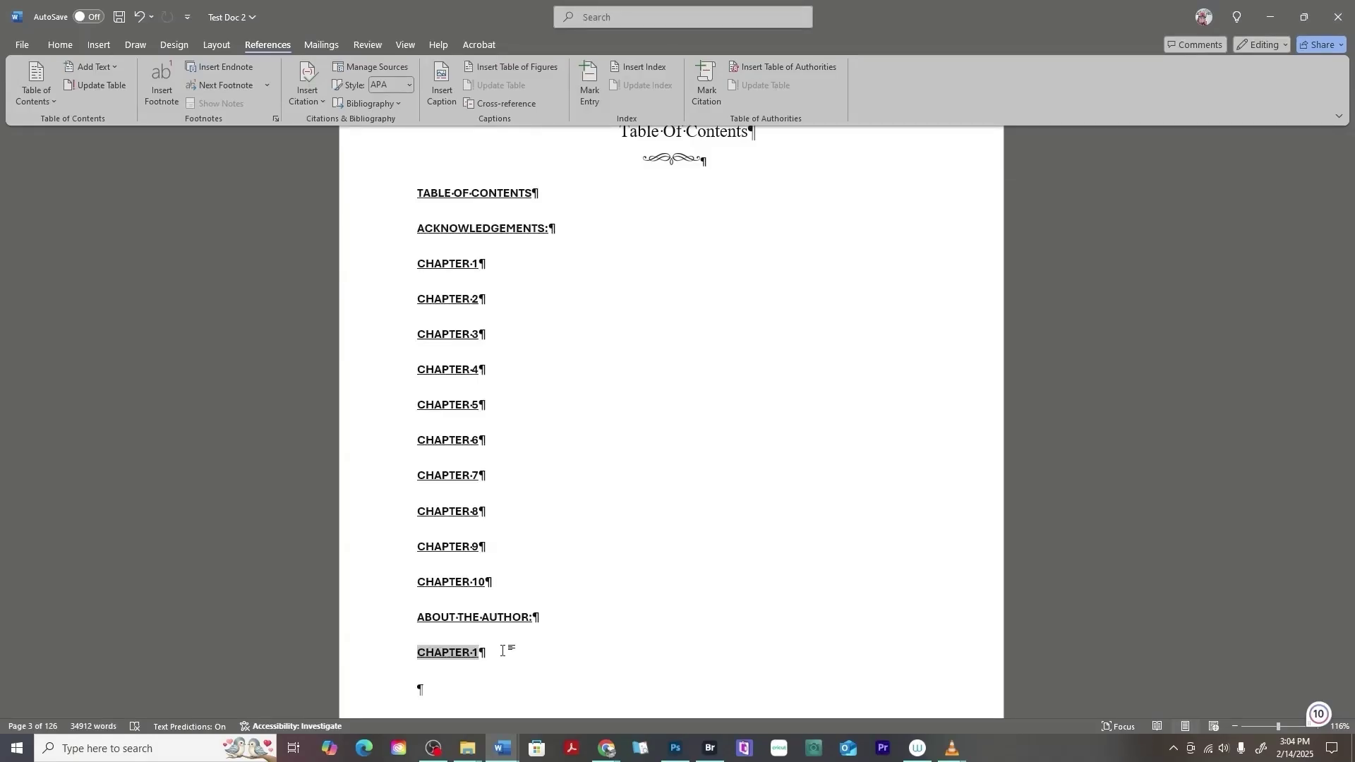
key(ctrl+z)
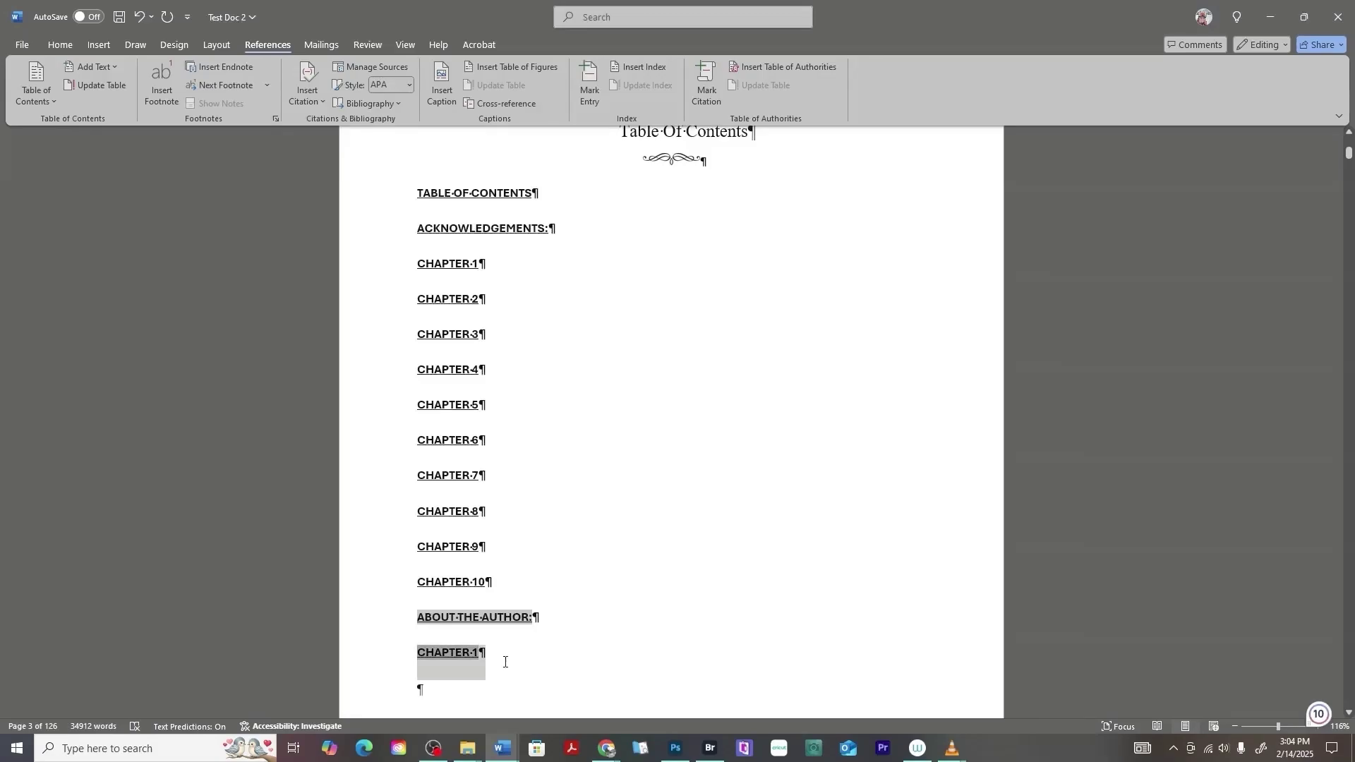
click(494, 654)
key(ctrl+z)
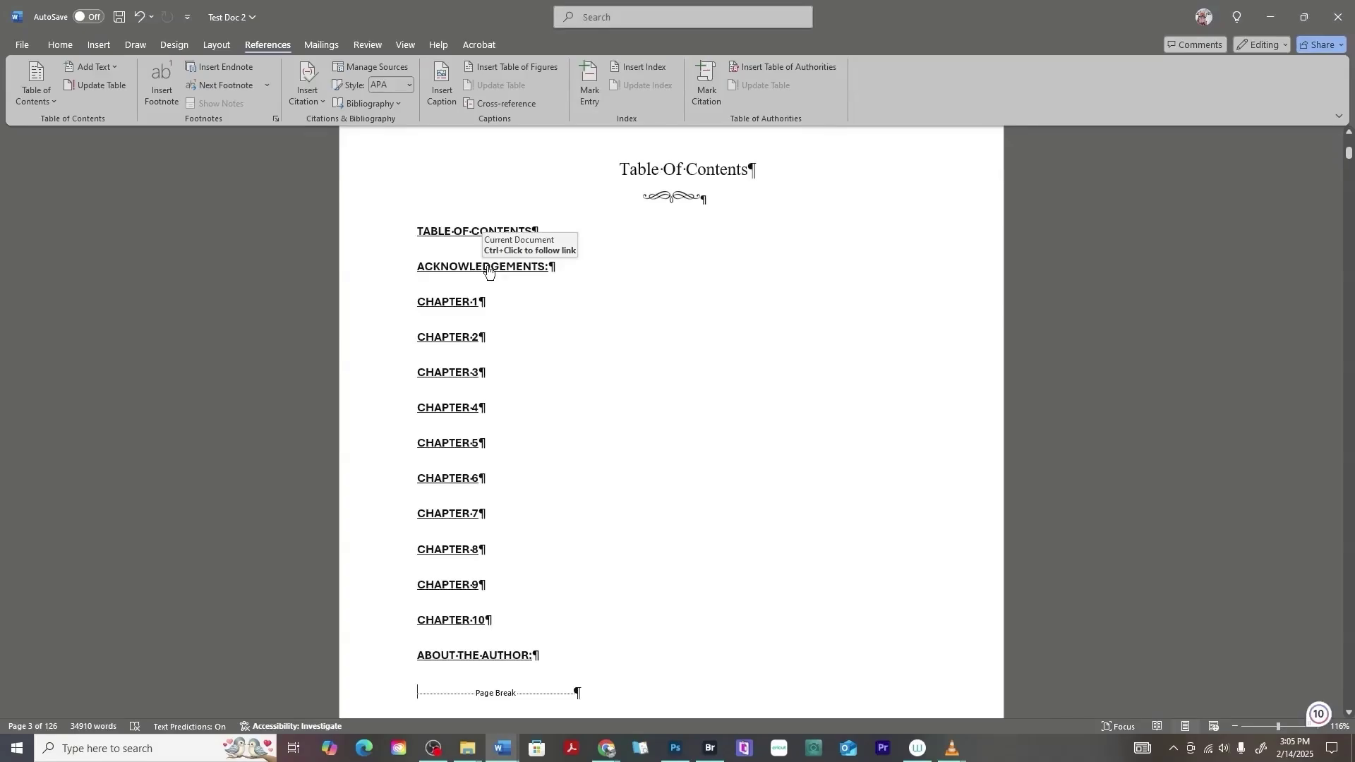
ctrl+click(488, 267)
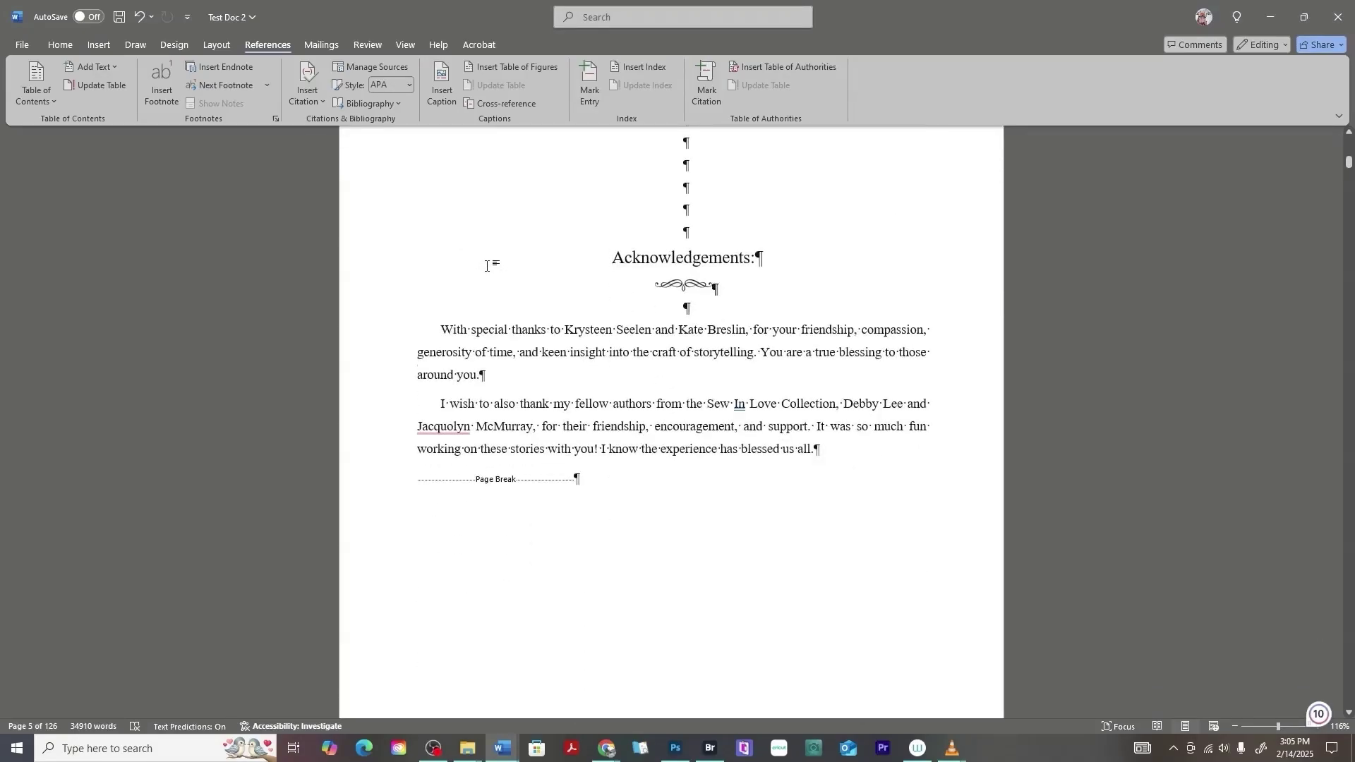
scroll(515, 324, up, 20)
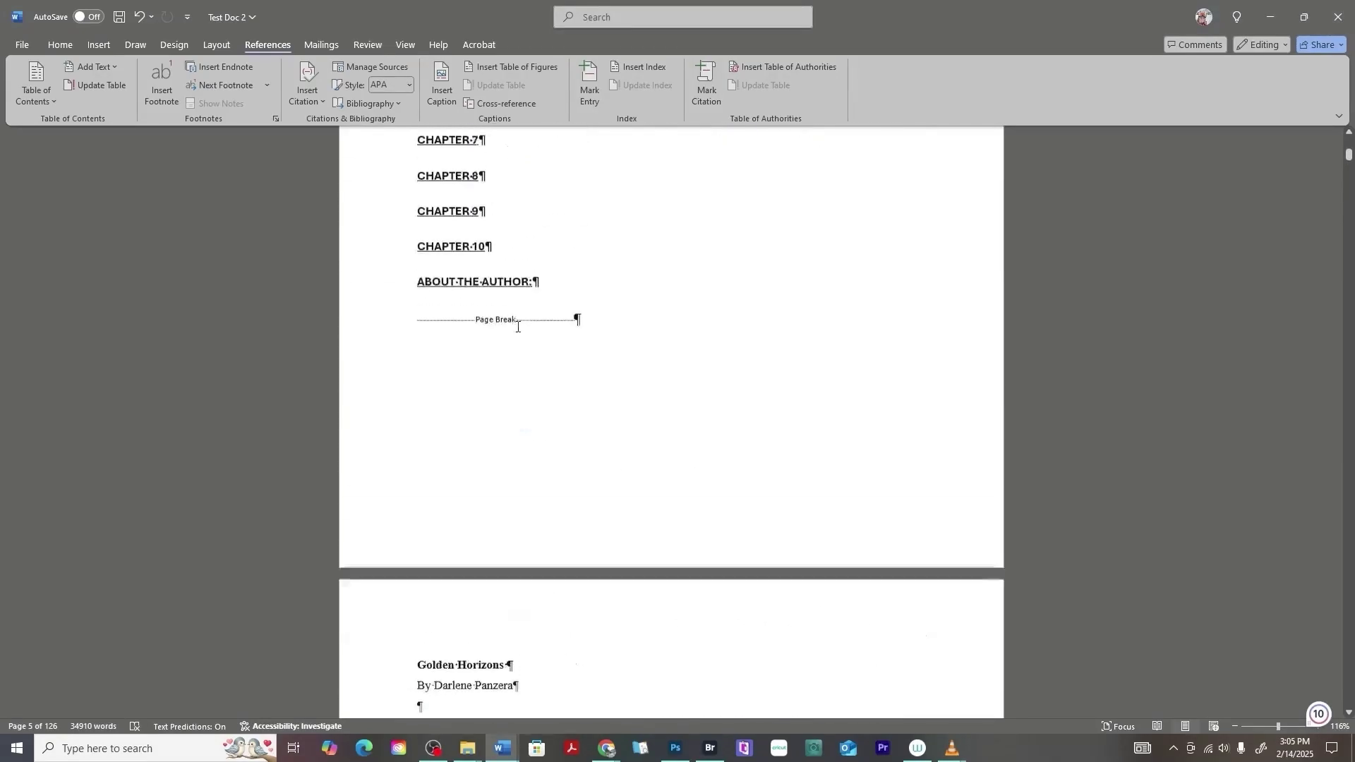
scroll(517, 327, up, 6)
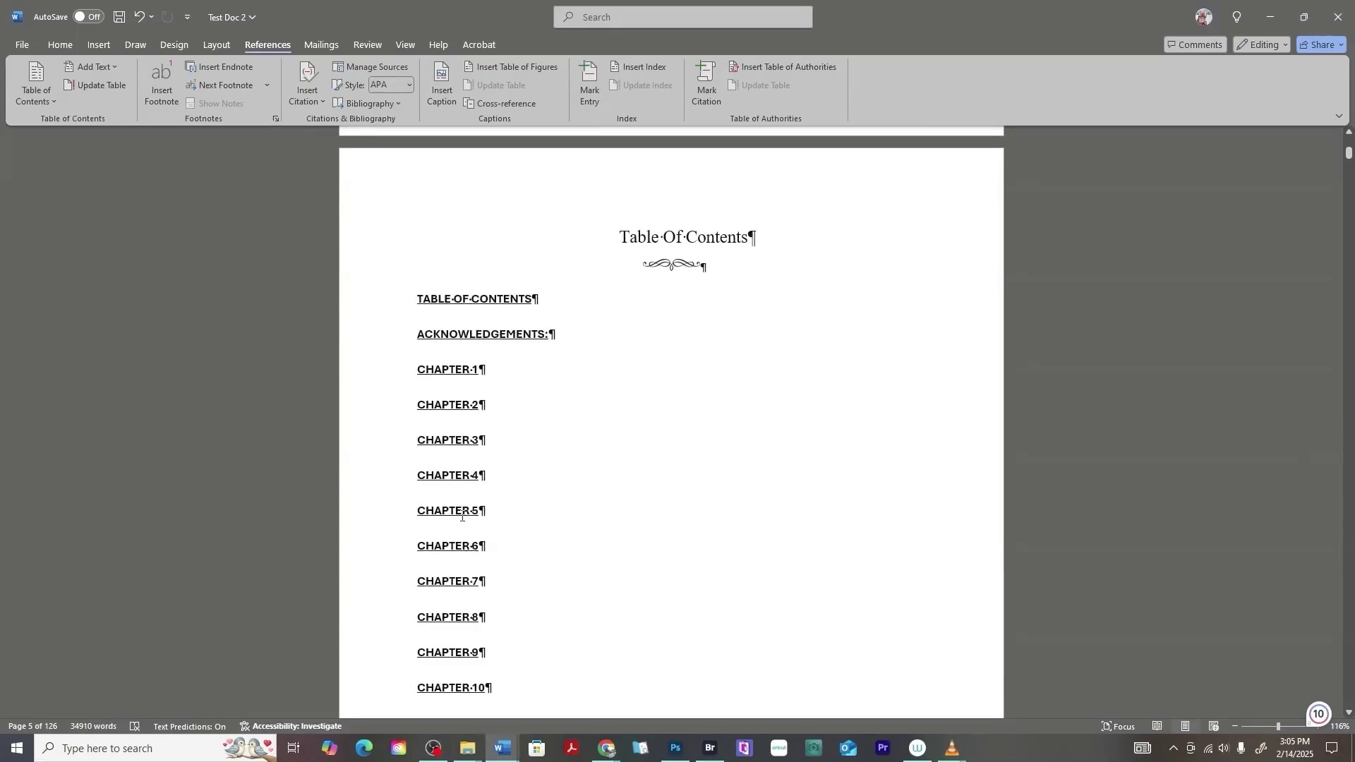
ctrl+click(462, 513)
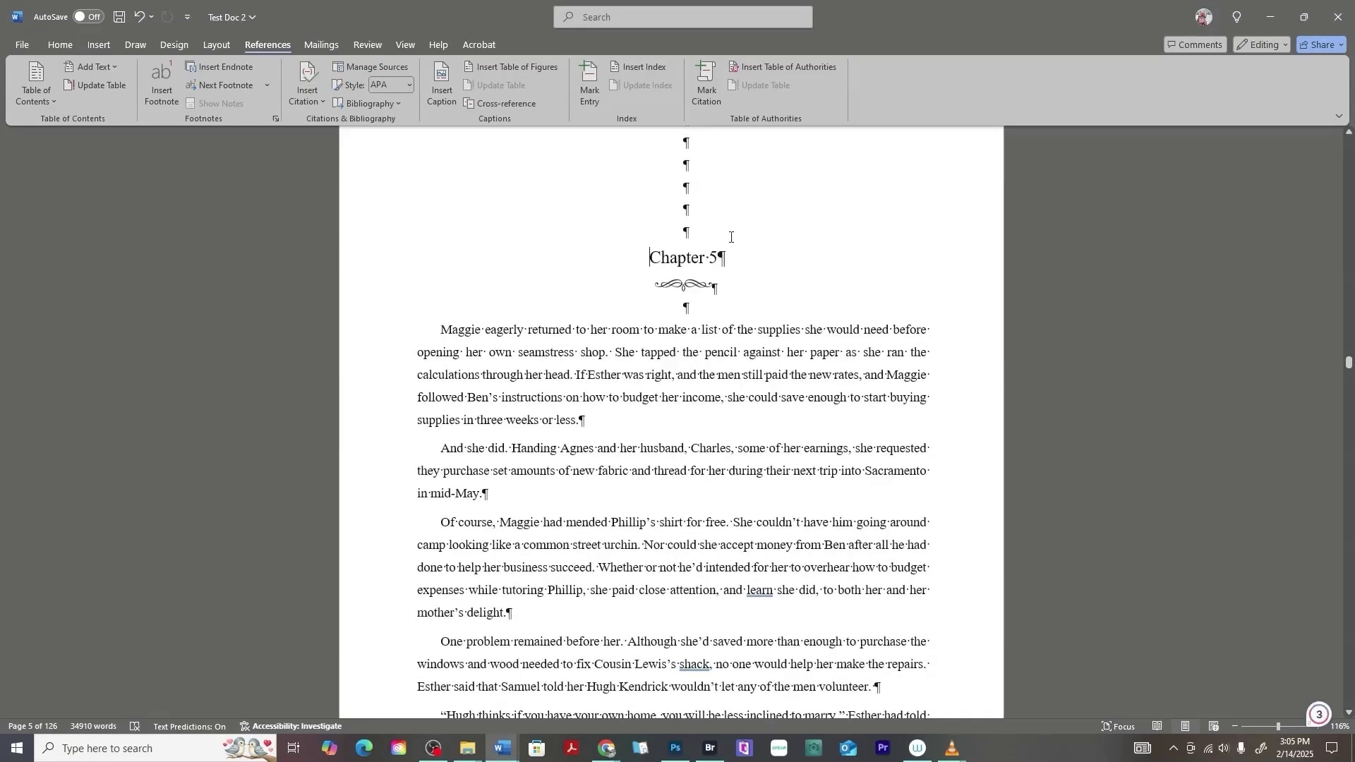
scroll(734, 305, up, 2)
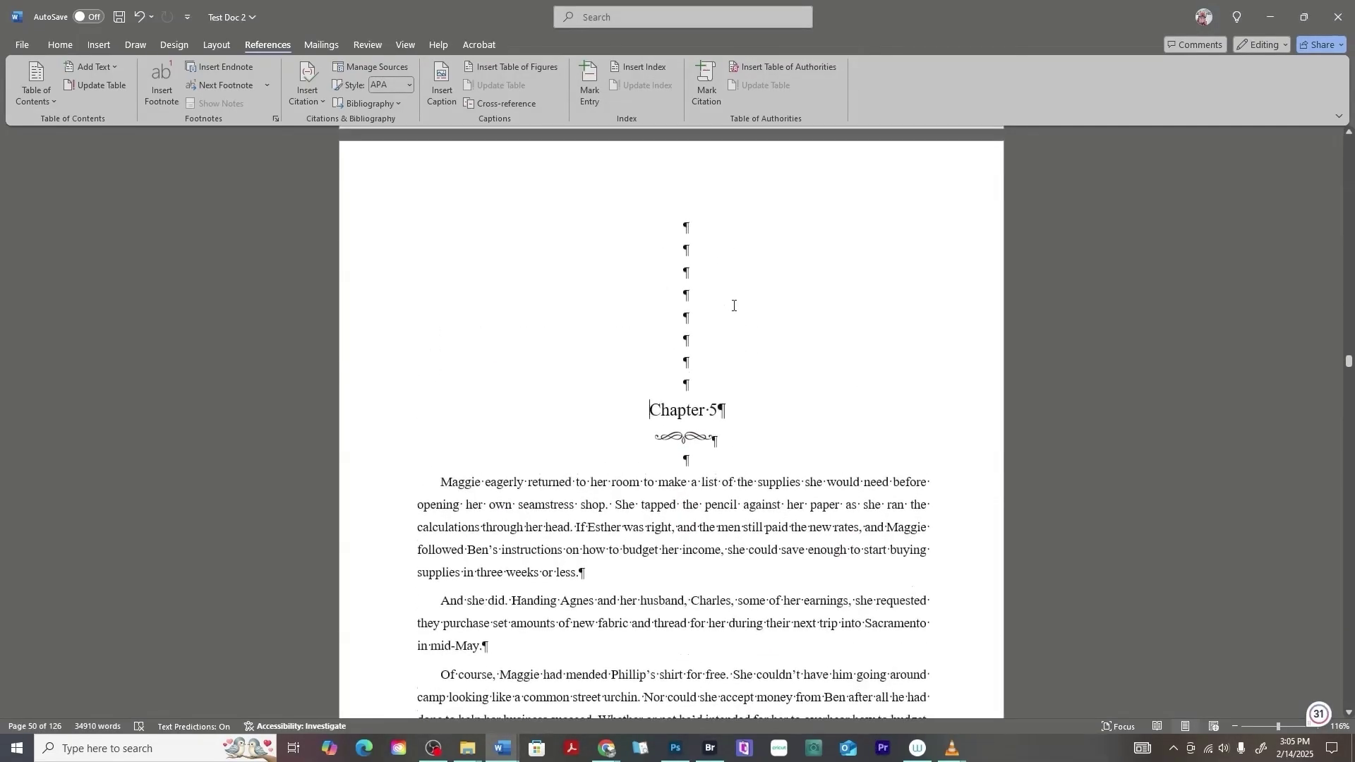
key(alt+Left)
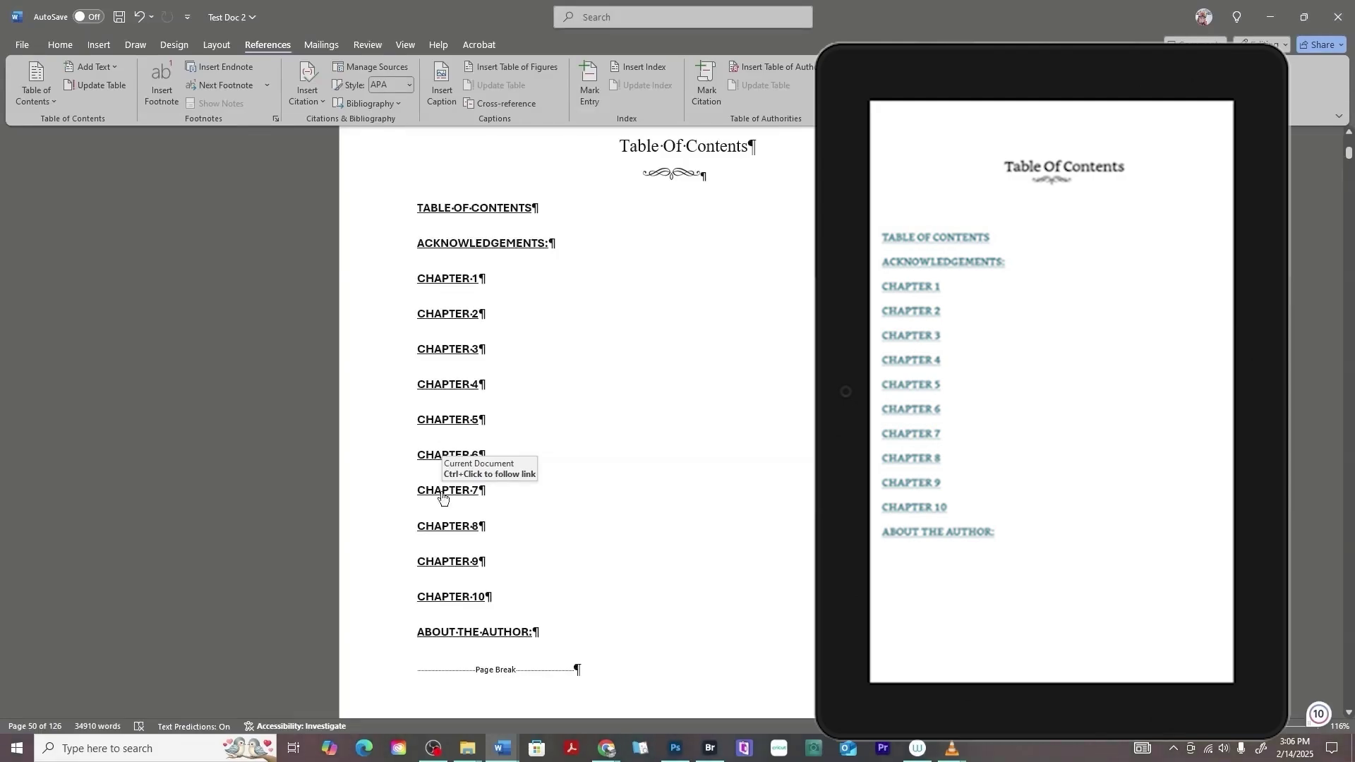
scroll(781, 435, up, 1)
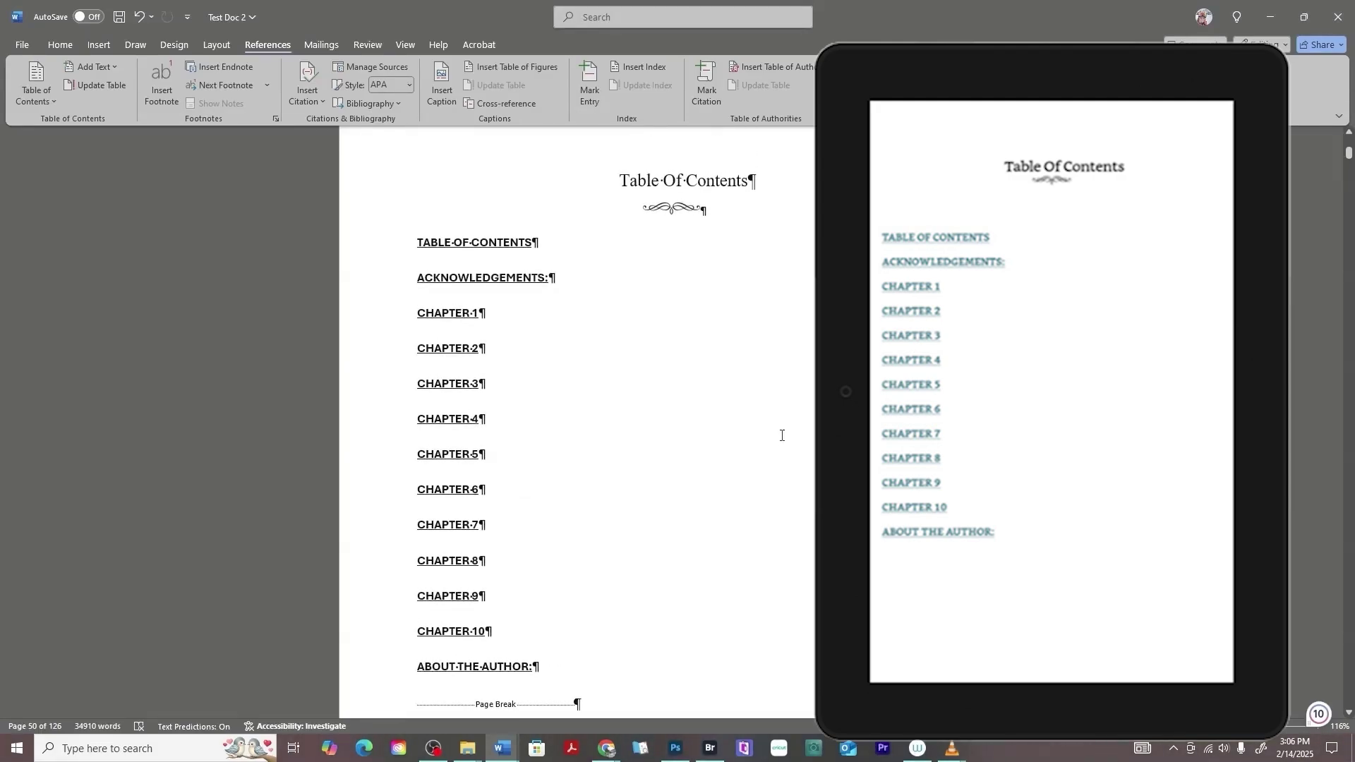